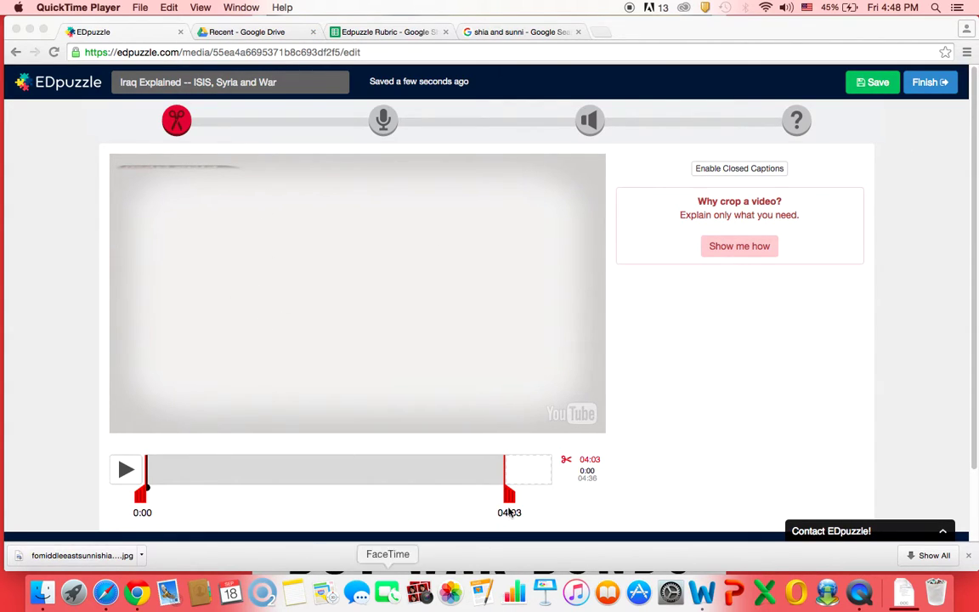
Open the quiz stage of the video editor and insert a new question at 0:22 on the timeline
{"action": "left_click", "coordinate": [797, 122]}
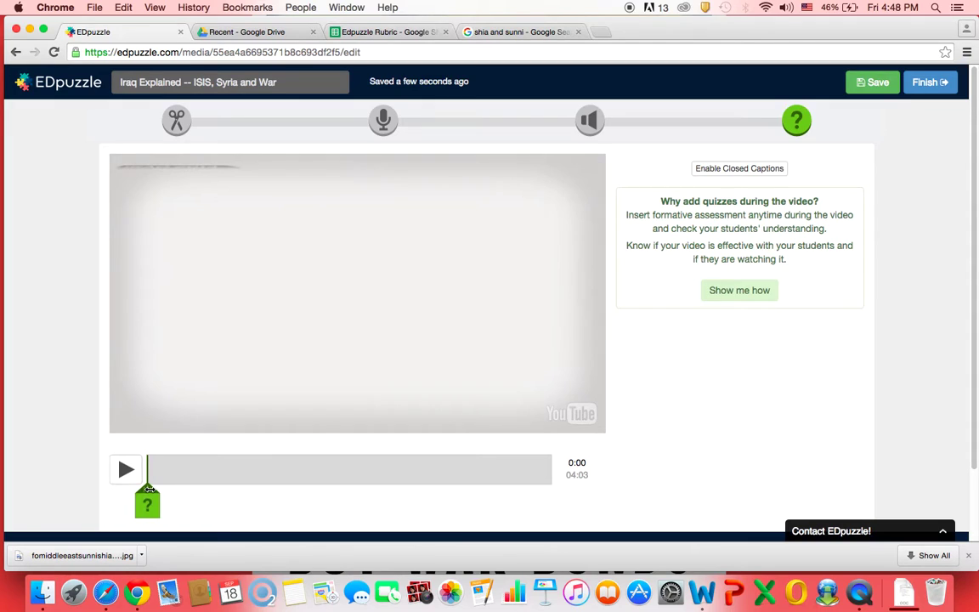
{"action": "left_click_drag", "start_coordinate": [148, 487], "coordinate": [184, 491]}
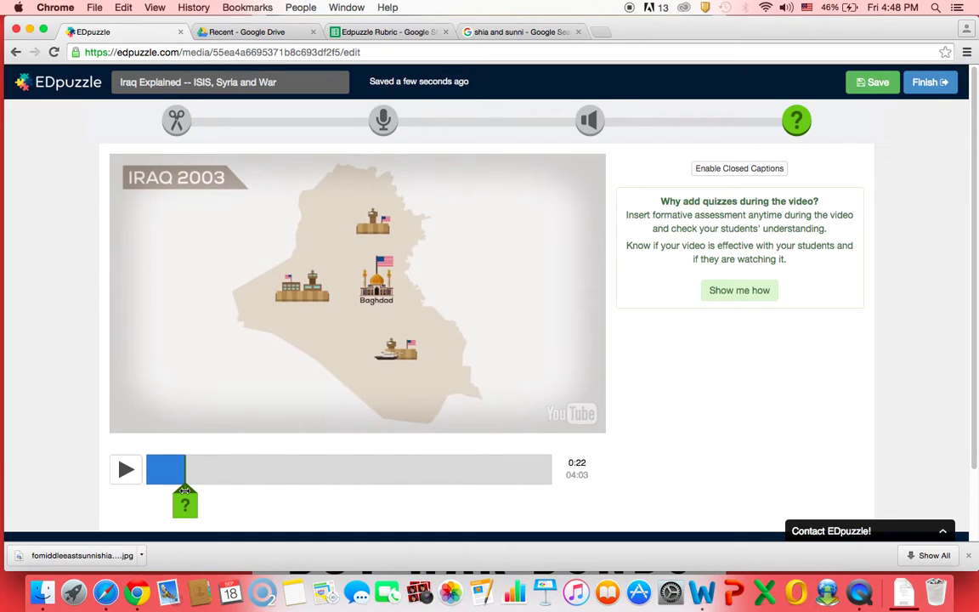
{"action": "left_click", "coordinate": [185, 508]}
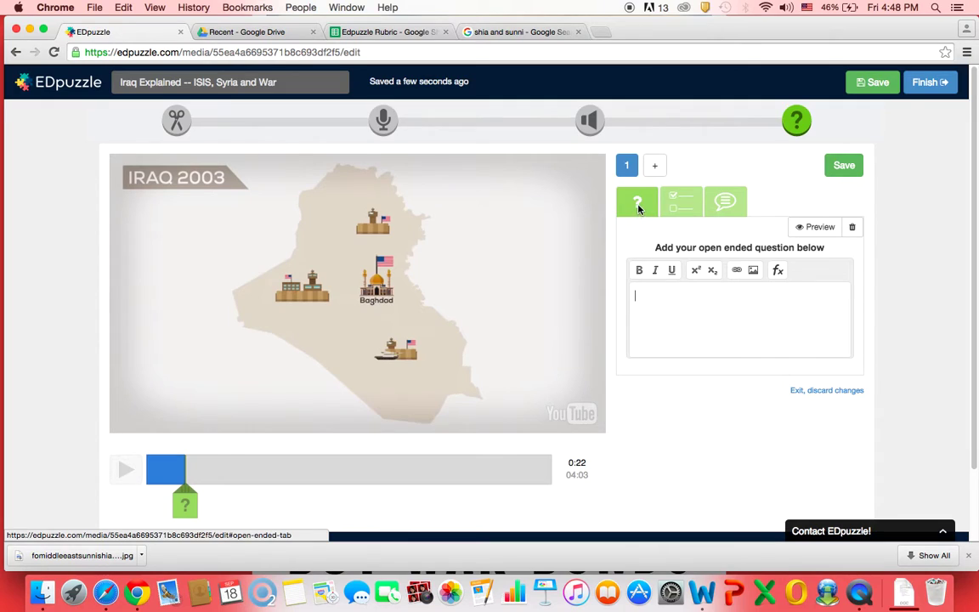
Look through the multiple choice and comment forms, and set the new question's type to multiple choice
{"action": "left_click", "coordinate": [686, 202]}
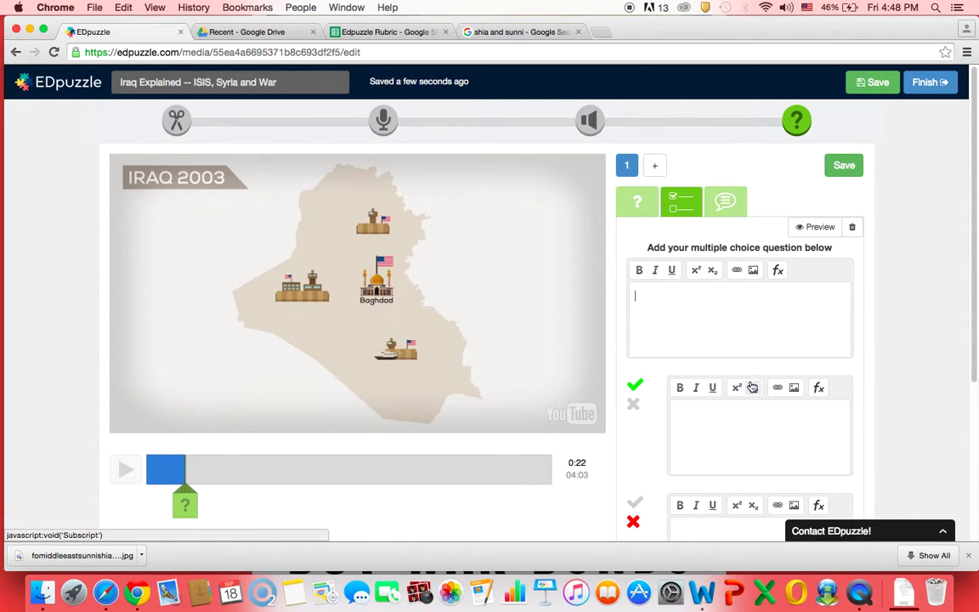
{"action": "scroll", "coordinate": [680, 344], "scroll_direction": "down", "scroll_amount": 3}
{"action": "scroll", "coordinate": [714, 384], "scroll_direction": "up", "scroll_amount": 3}
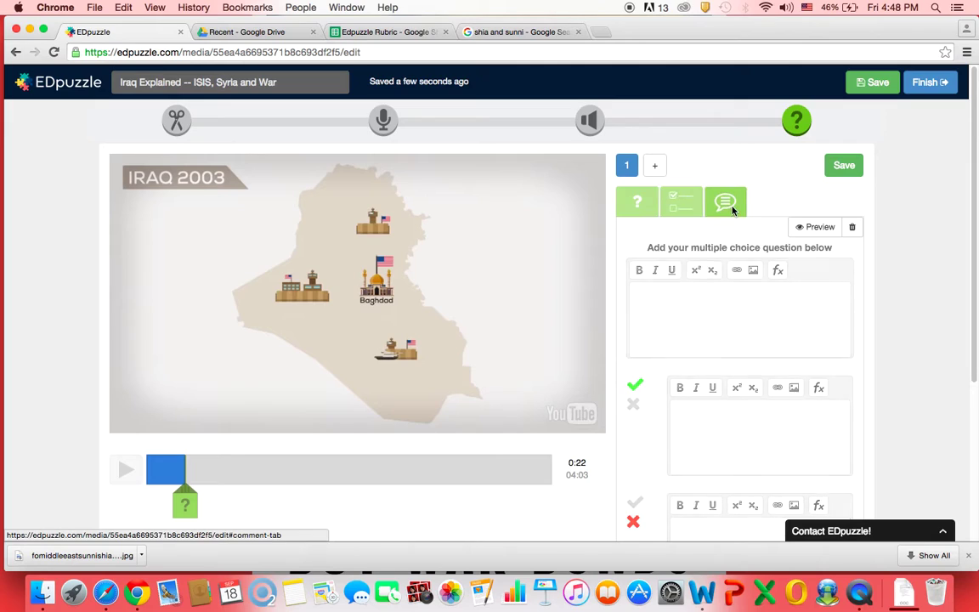
{"action": "left_click", "coordinate": [727, 201]}
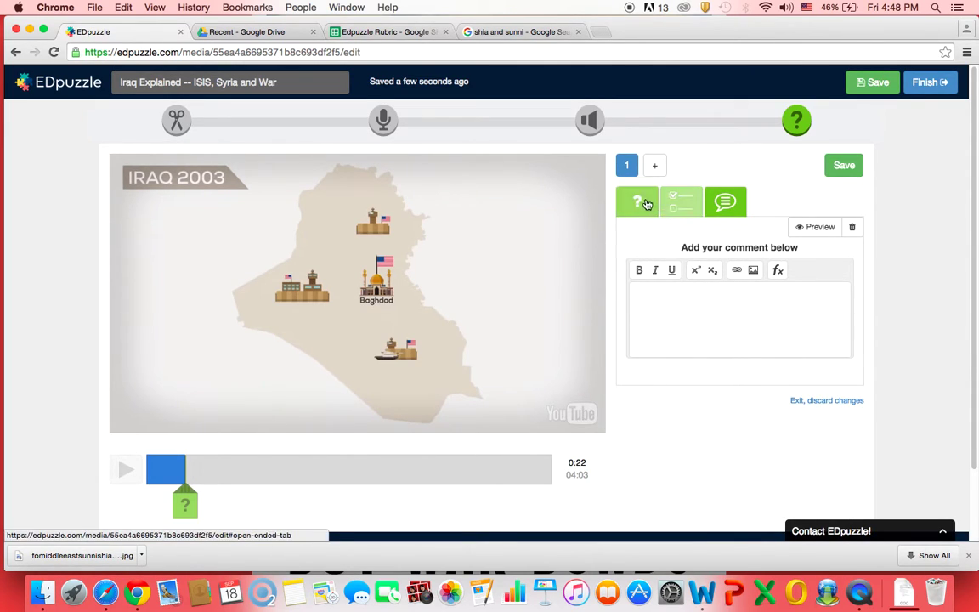
{"action": "left_click", "coordinate": [690, 209]}
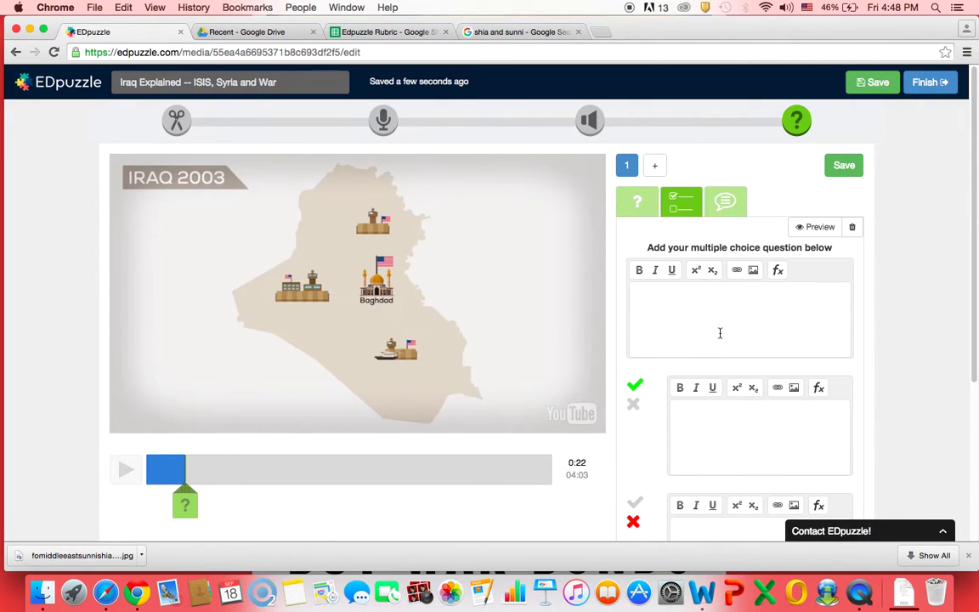
Copy question 1 with its four answer choices from the Word document and paste it into EDpuzzle's multiple choice question field
{"action": "key", "text": "ctrl+Left"}
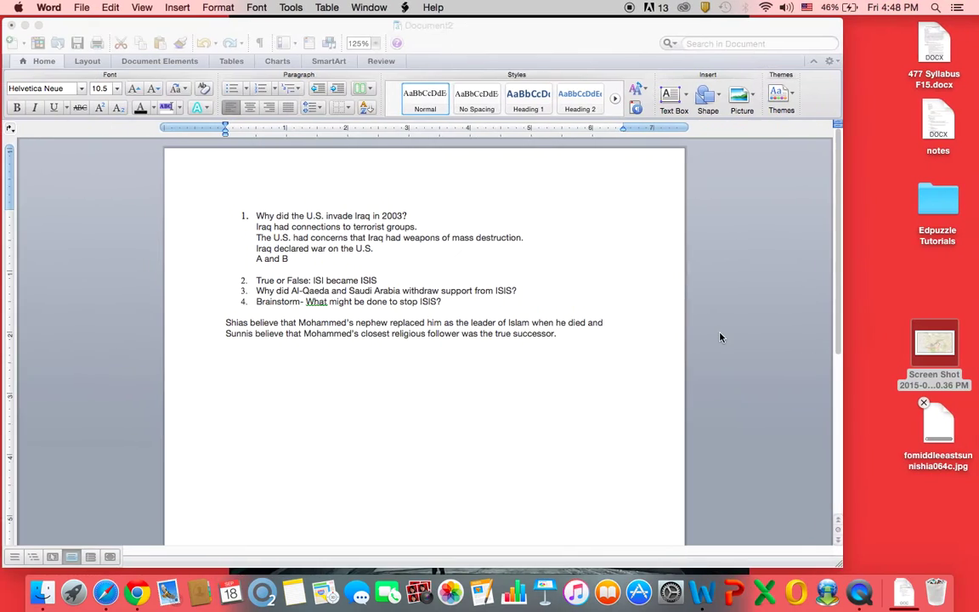
{"action": "left_click_drag", "start_coordinate": [411, 216], "coordinate": [260, 207]}
{"action": "left_click_drag", "start_coordinate": [304, 258], "coordinate": [263, 217]}
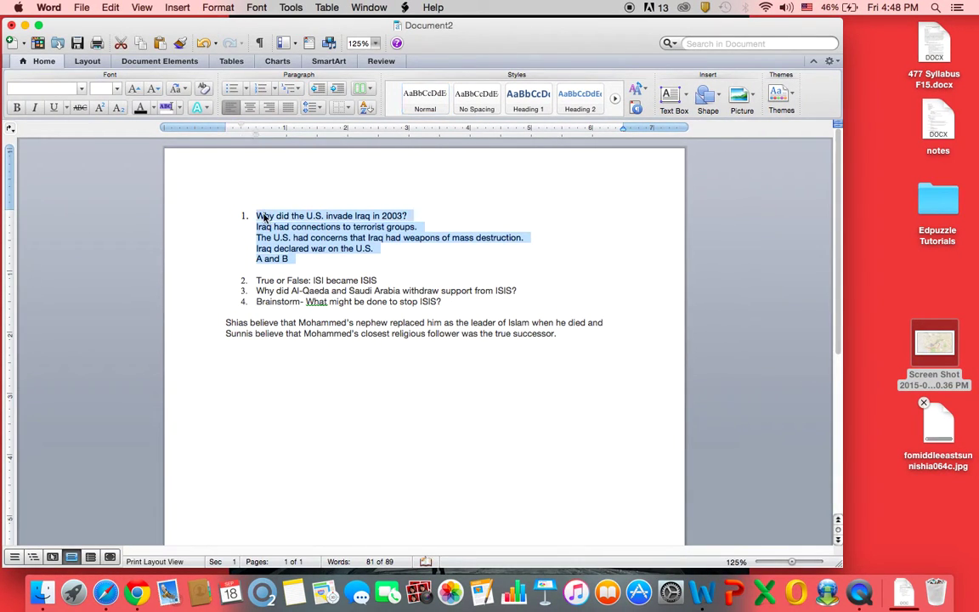
{"action": "key", "text": "ctrl+Right"}
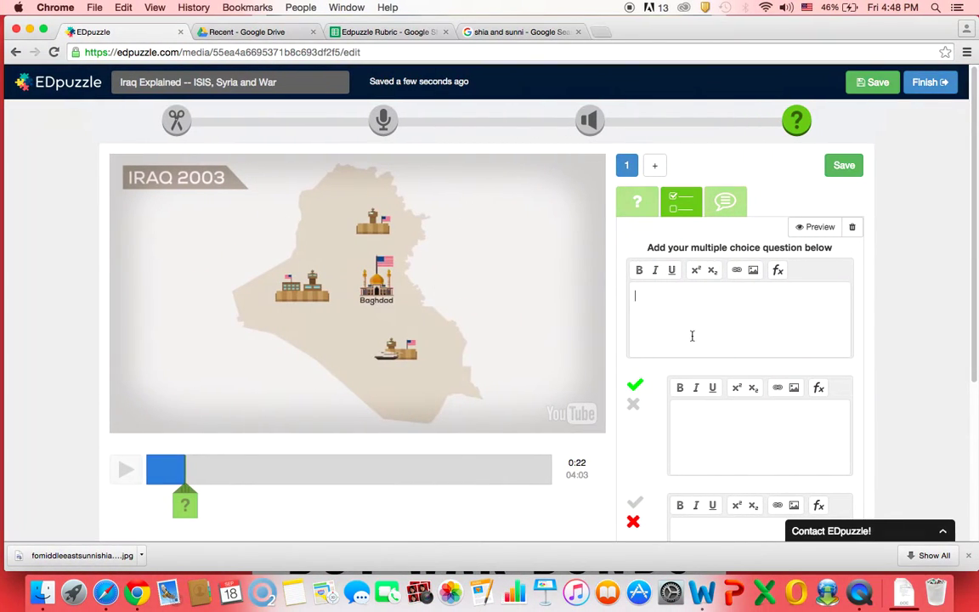
{"action": "type", "text": "1.\tWhy did the U.S. invade Iraq in 2003? Iraq had connections to terrorist groups. The U.S. had concerns that Iraq had weapons of mass destruction. Iraq declared war on the U.S. A and B"}
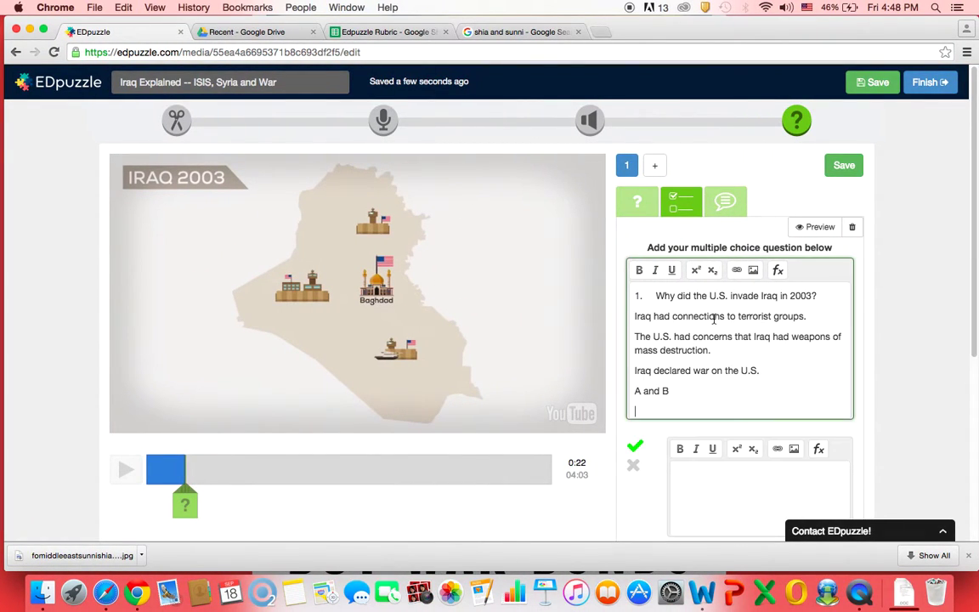
Copy "Iraq had connections to terrorist groups." from the question text into the first answer
{"action": "left_click_drag", "start_coordinate": [680, 391], "coordinate": [669, 384]}
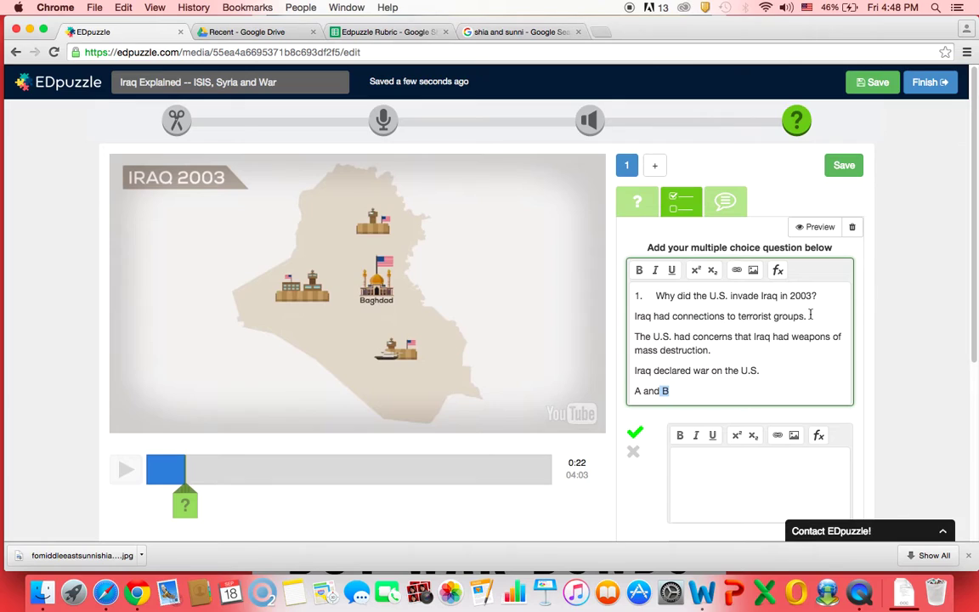
{"action": "left_click_drag", "start_coordinate": [810, 314], "coordinate": [625, 312]}
{"action": "key", "text": "super+c"}
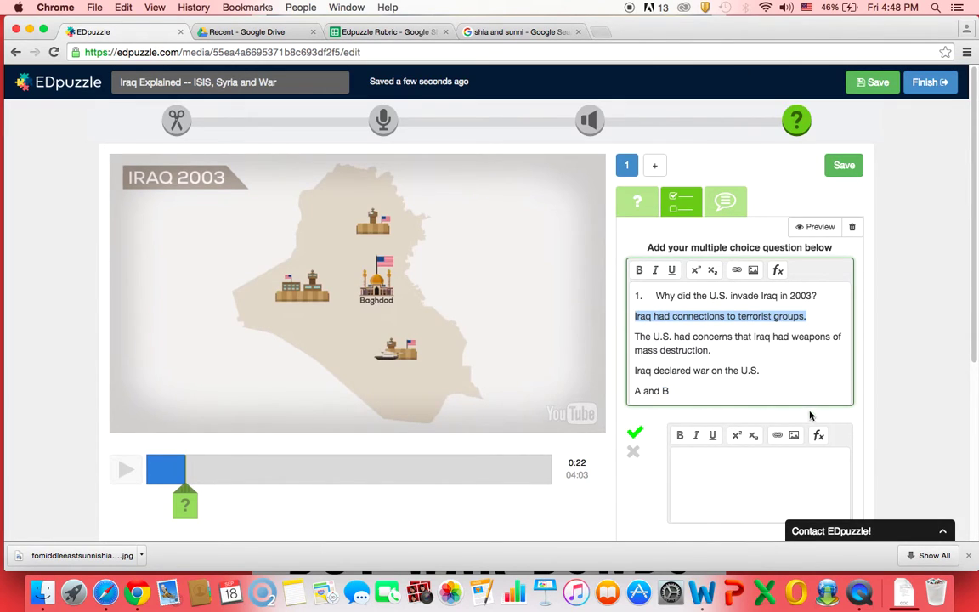
{"action": "left_click", "coordinate": [724, 473]}
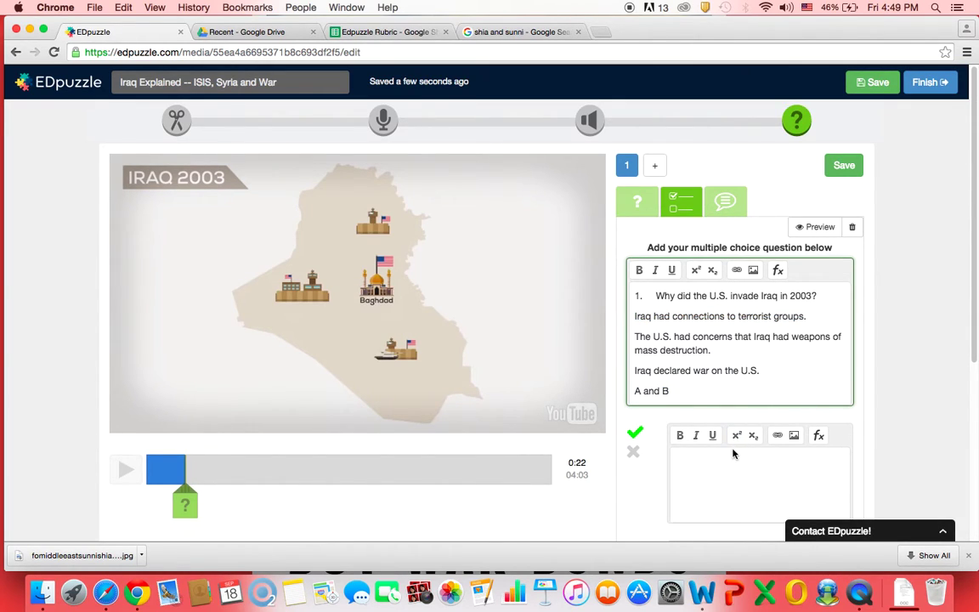
{"action": "scroll", "coordinate": [731, 459], "scroll_direction": "down", "scroll_amount": 1}
{"action": "key", "text": "super+v"}
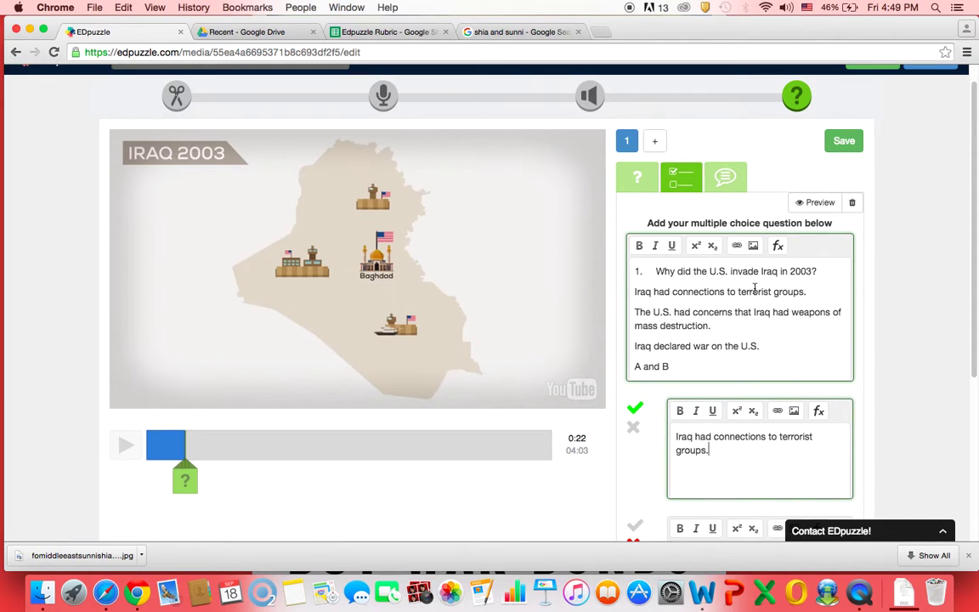
Copy "The U.S. had concerns that Iraq had weapons of mass destruction." from the question text into the second answer
{"action": "left_click_drag", "start_coordinate": [843, 325], "coordinate": [628, 306]}
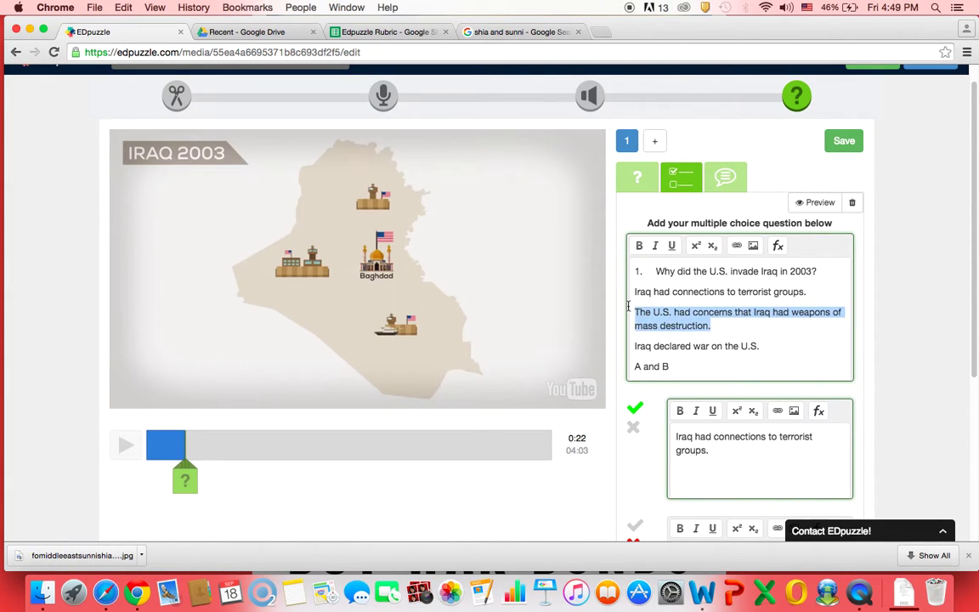
{"action": "key", "text": "super+c"}
{"action": "scroll", "coordinate": [679, 340], "scroll_direction": "down", "scroll_amount": 5}
{"action": "left_click", "coordinate": [716, 374]}
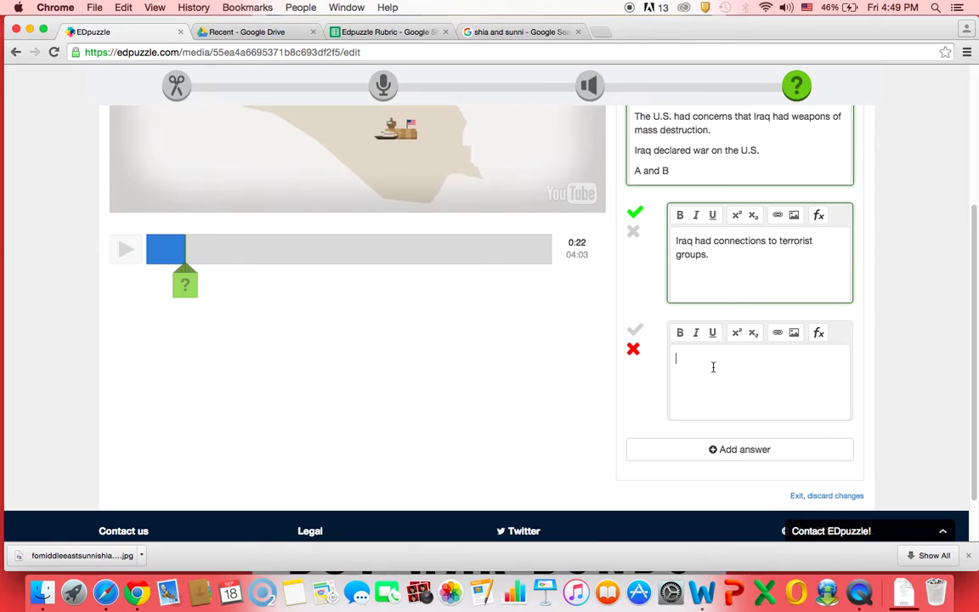
{"action": "key", "text": "super+v"}
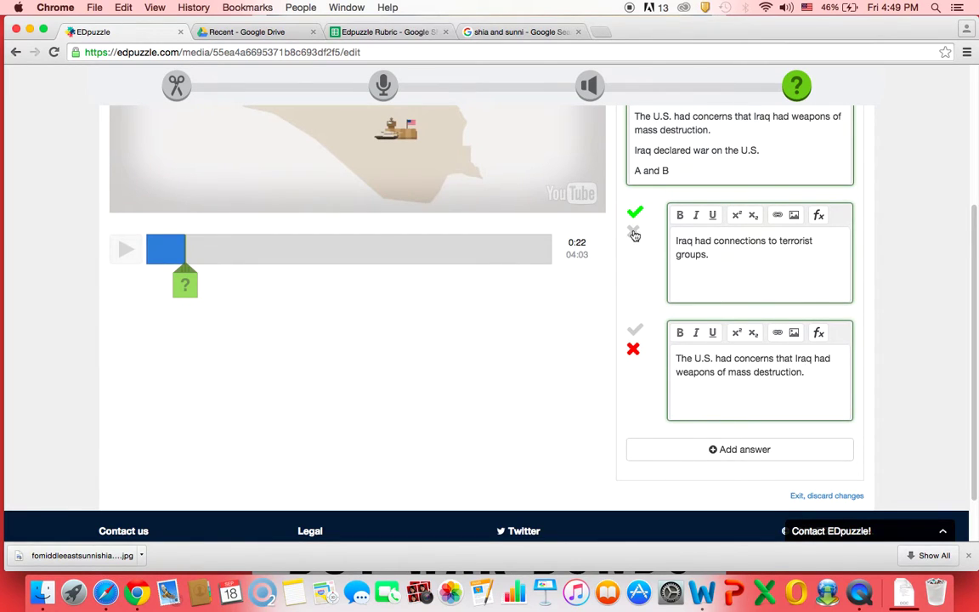
Add a third answer and fill it with "Iraq declared war on the U.S." copied from the question text
{"action": "left_click", "coordinate": [763, 450]}
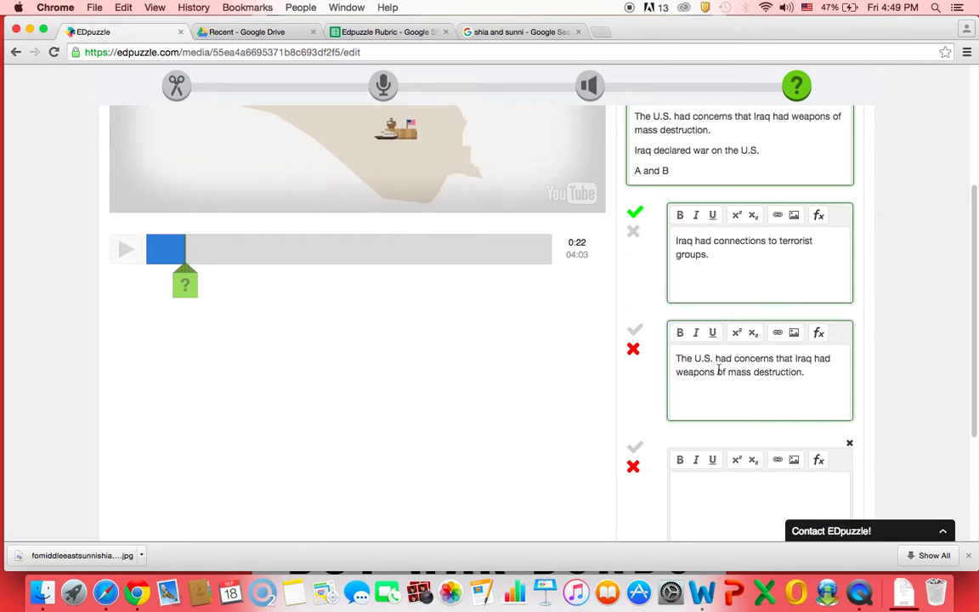
{"action": "scroll", "coordinate": [718, 369], "scroll_direction": "up", "scroll_amount": 3}
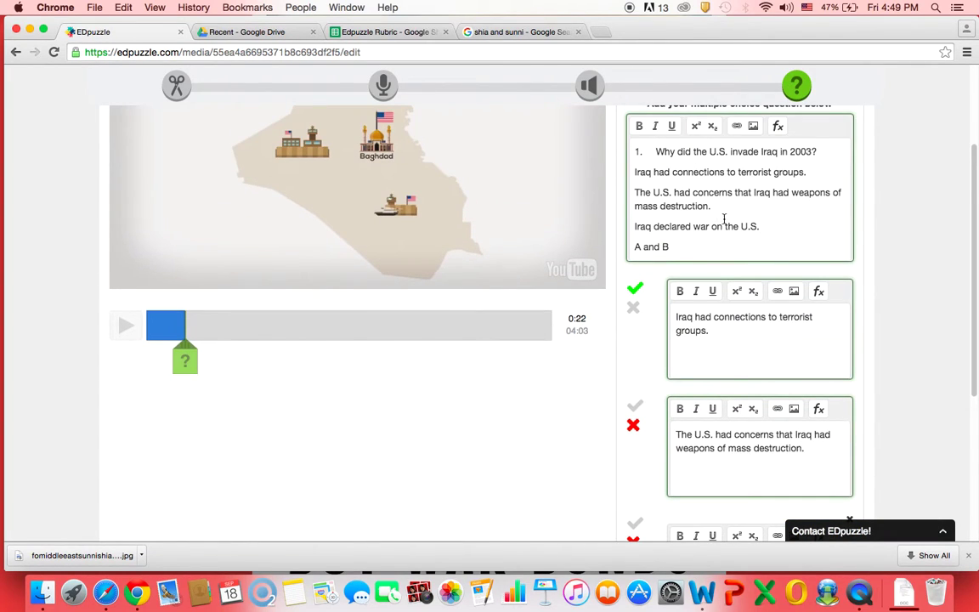
{"action": "left_click_drag", "start_coordinate": [762, 226], "coordinate": [559, 229]}
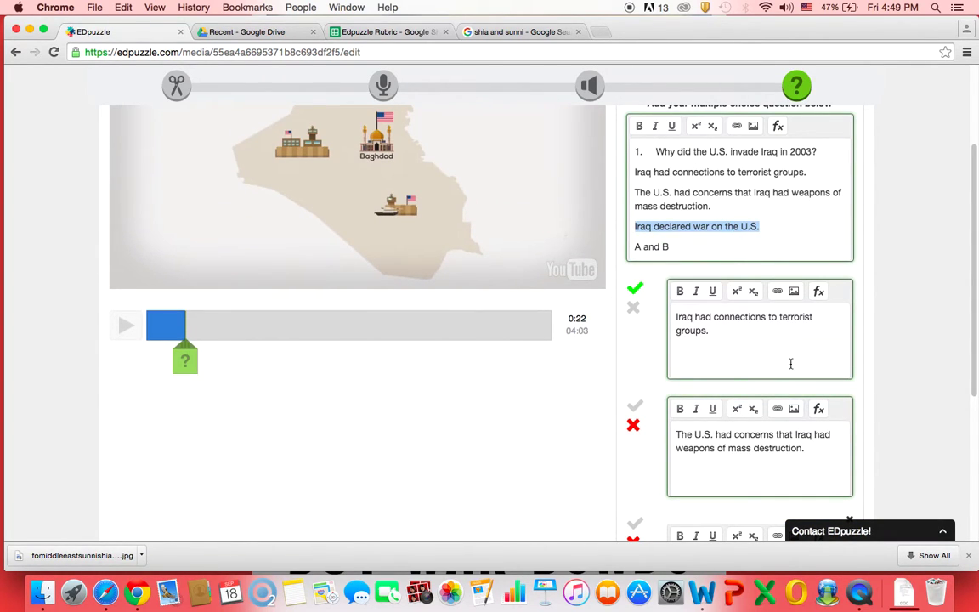
{"action": "scroll", "coordinate": [791, 352], "scroll_direction": "down", "scroll_amount": 5}
{"action": "left_click", "coordinate": [748, 391]}
{"action": "key", "text": "super+v"}
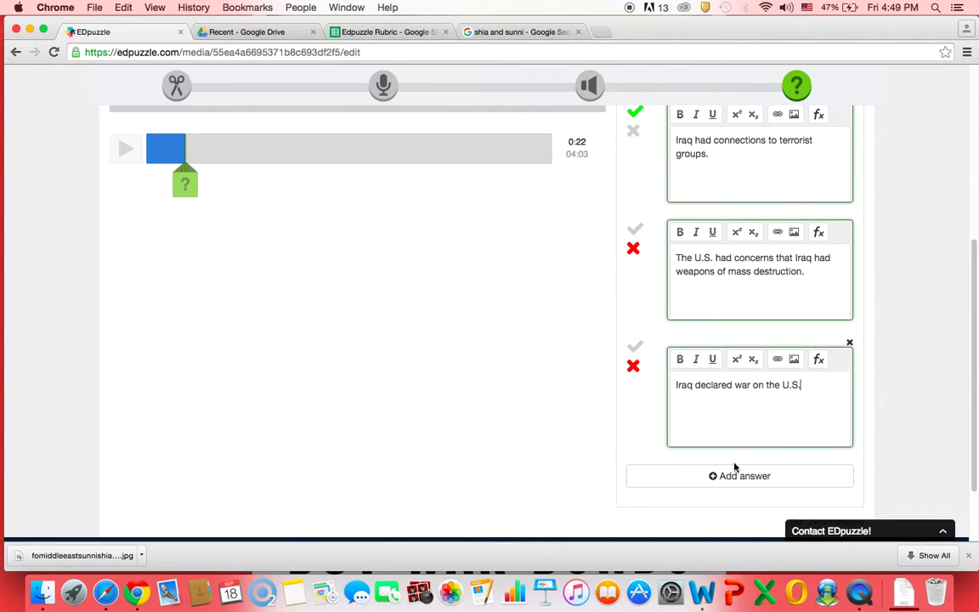
Add a fourth answer and fill it with "A and B" copied from the question text
{"action": "left_click", "coordinate": [728, 477]}
{"action": "scroll", "coordinate": [724, 357], "scroll_direction": "up", "scroll_amount": 9}
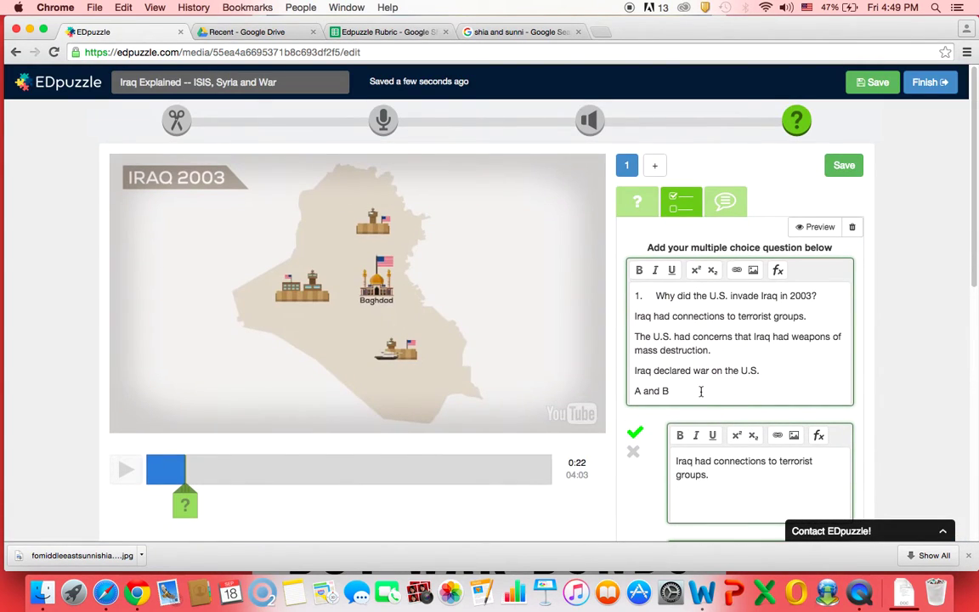
{"action": "left_click_drag", "start_coordinate": [701, 391], "coordinate": [636, 387]}
{"action": "scroll", "coordinate": [680, 408], "scroll_direction": "down", "scroll_amount": 8}
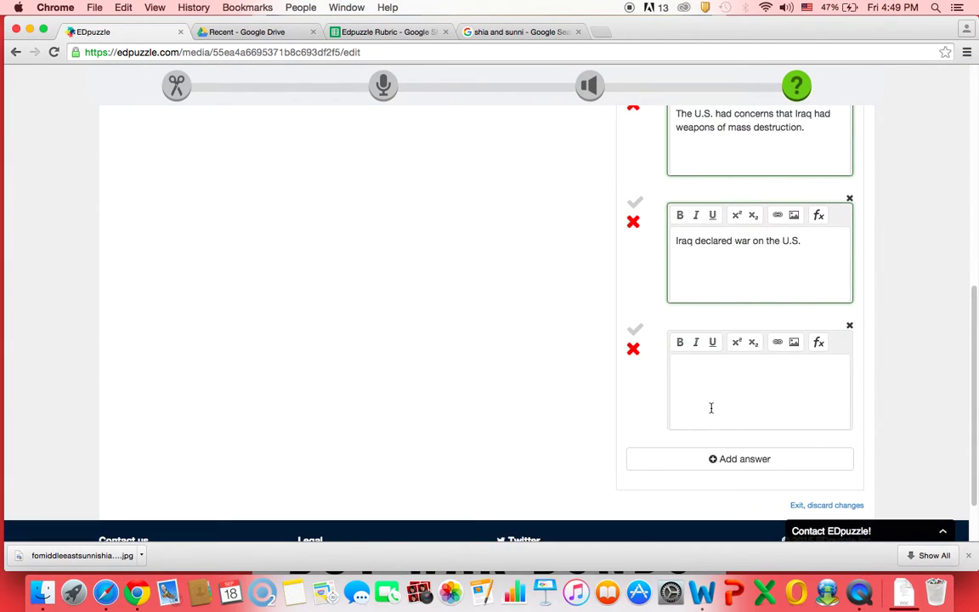
{"action": "left_click", "coordinate": [712, 408]}
{"action": "key", "text": "super+v"}
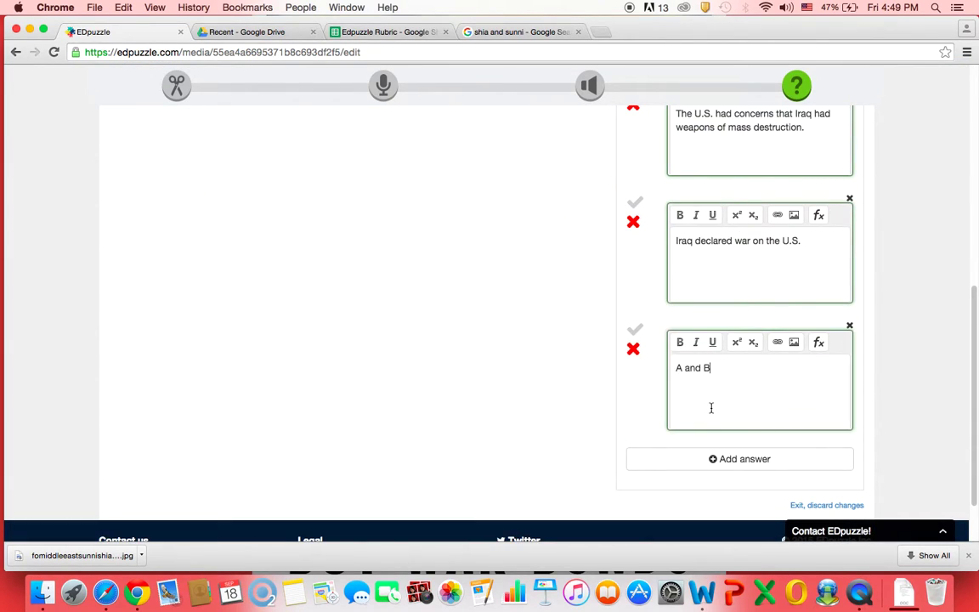
Mark the "A and B" answer as correct and the first answer as incorrect, and check the remaining answers
{"action": "left_click", "coordinate": [635, 331]}
{"action": "scroll", "coordinate": [646, 387], "scroll_direction": "up", "scroll_amount": 10}
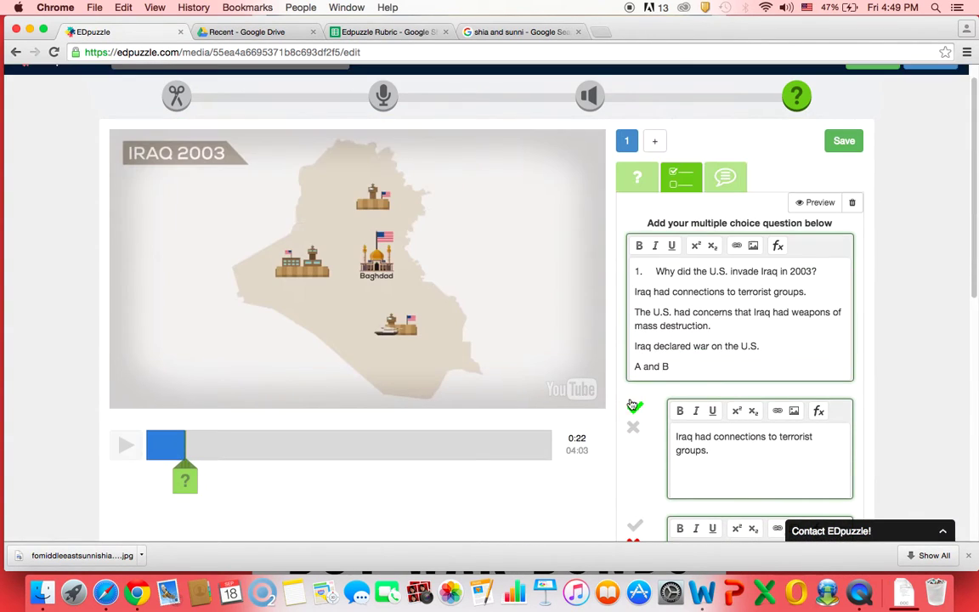
{"action": "scroll", "coordinate": [633, 405], "scroll_direction": "down", "scroll_amount": 1}
{"action": "left_click", "coordinate": [634, 405]}
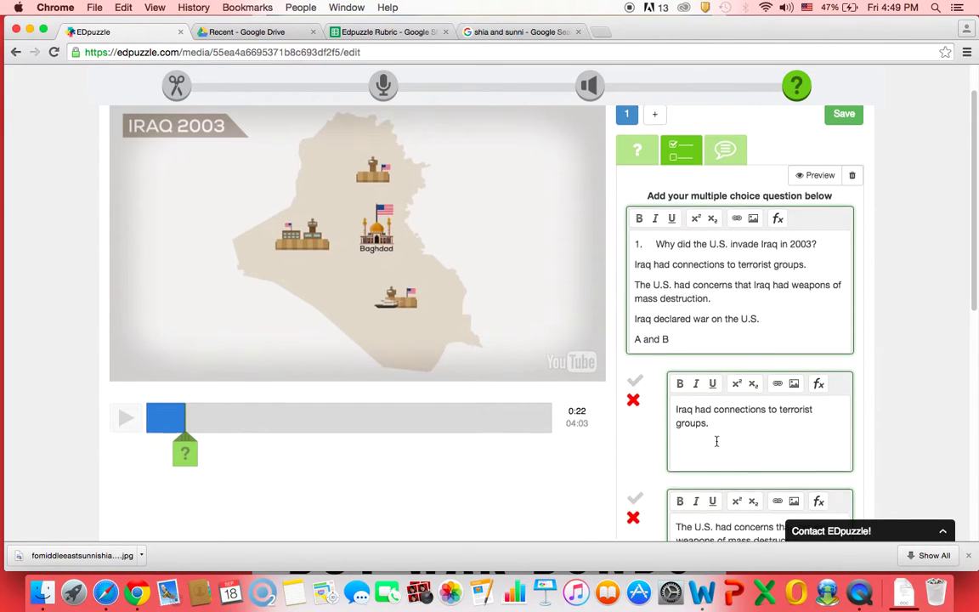
{"action": "scroll", "coordinate": [715, 437], "scroll_direction": "down", "scroll_amount": 7}
{"action": "scroll", "coordinate": [695, 468], "scroll_direction": "up", "scroll_amount": 8}
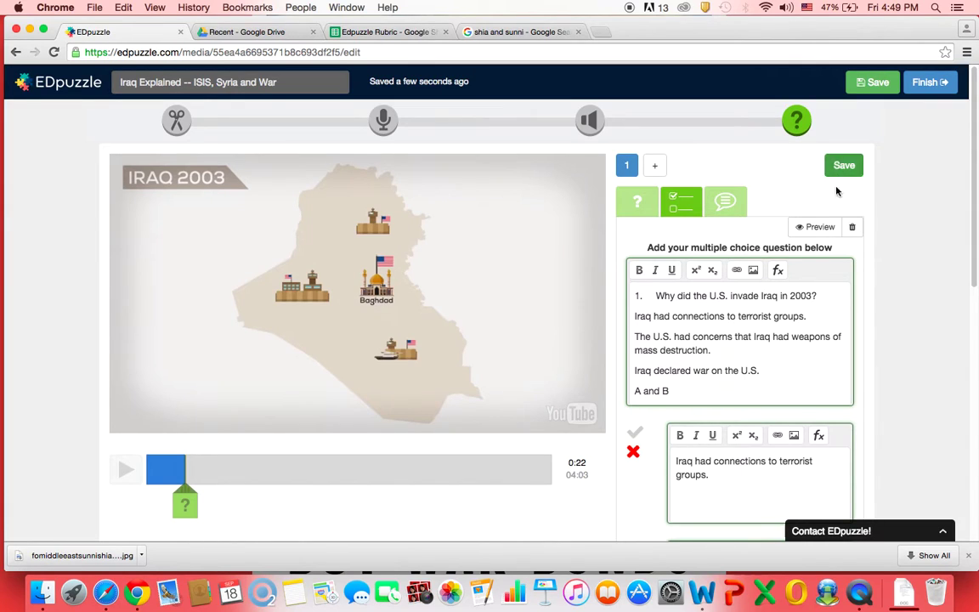
Preview the question, return to editing and delete the four answer lines from the question text
{"action": "left_click", "coordinate": [818, 226]}
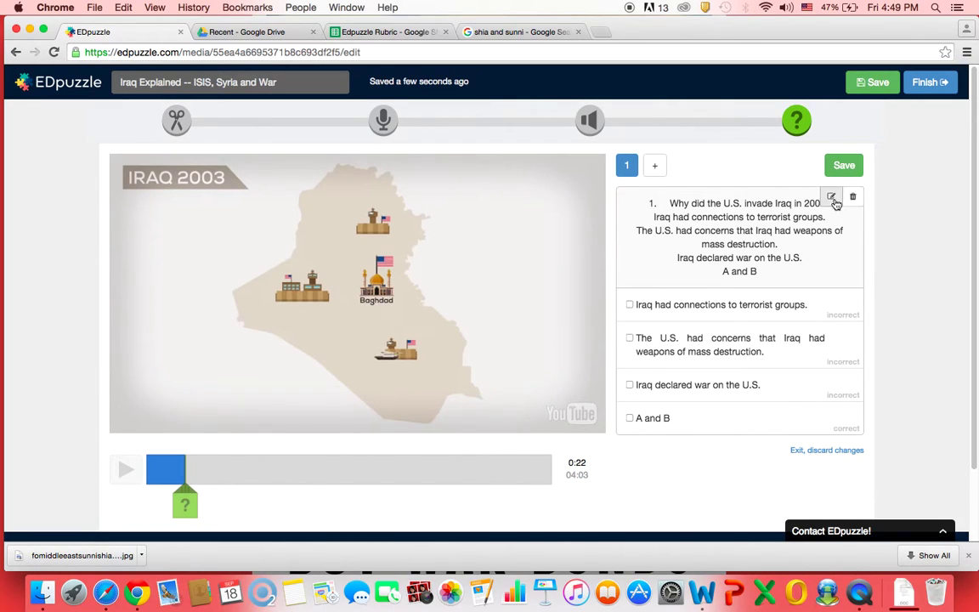
{"action": "left_click", "coordinate": [833, 197]}
{"action": "left_click_drag", "start_coordinate": [714, 358], "coordinate": [629, 286]}
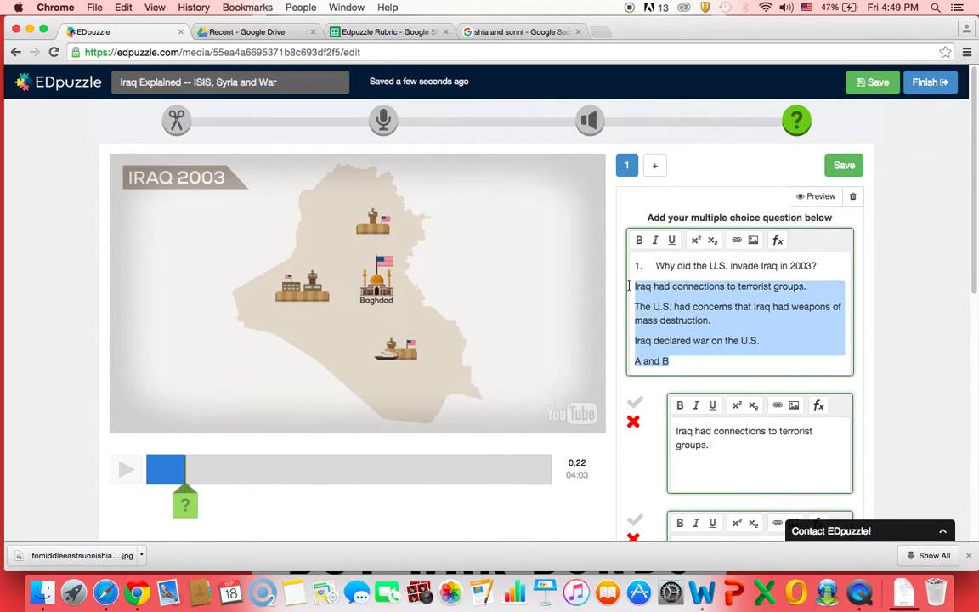
{"action": "key", "text": "BackSpace"}
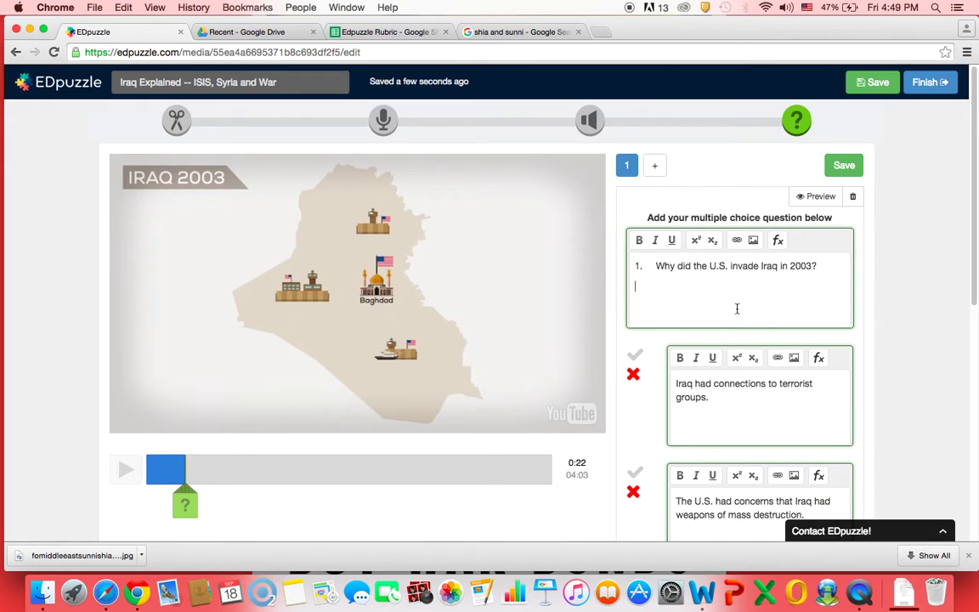
Preview and save the question, then continue the video and pause it at 0:24
{"action": "left_click", "coordinate": [816, 197]}
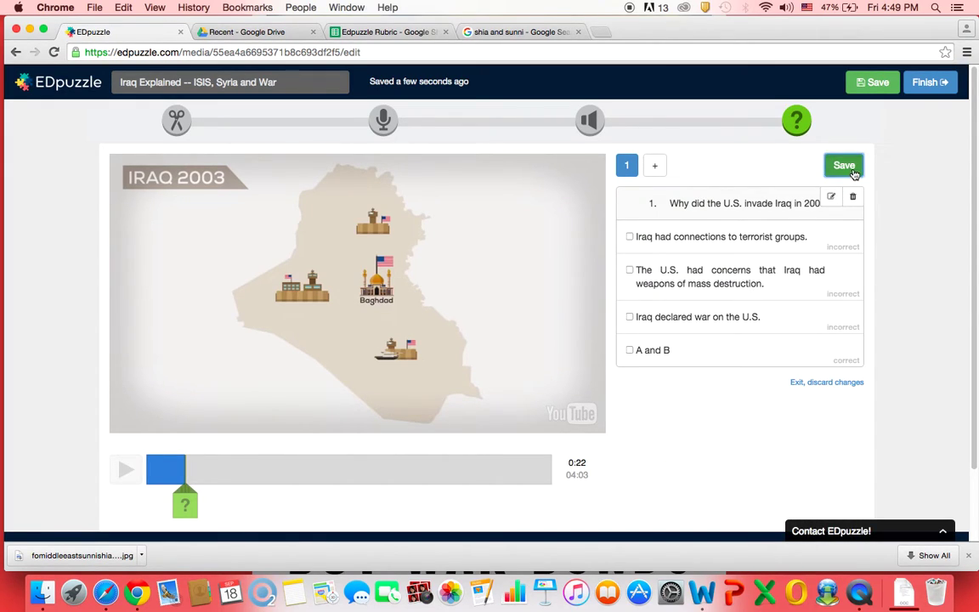
{"action": "left_click", "coordinate": [845, 167]}
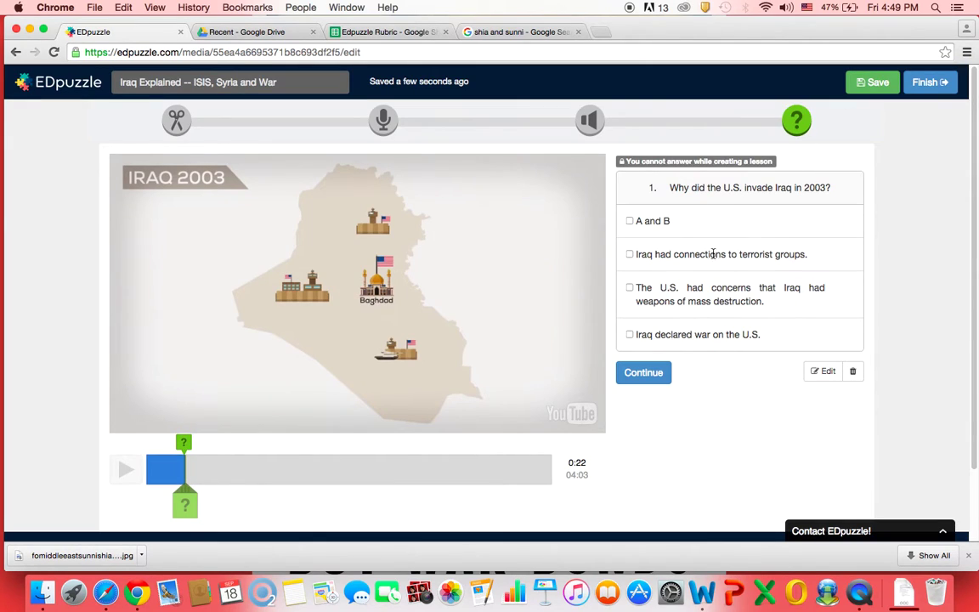
{"action": "left_click", "coordinate": [650, 374]}
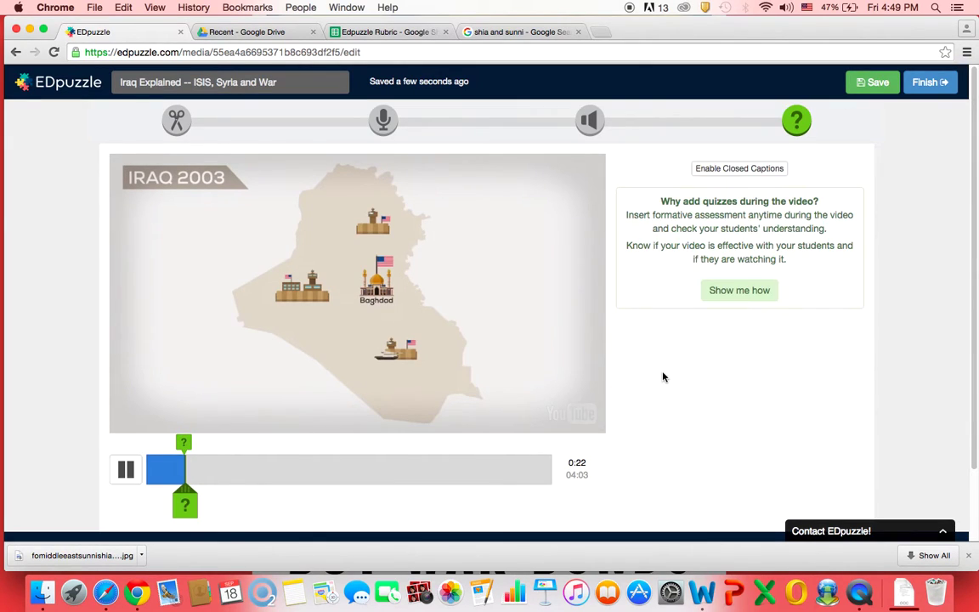
{"action": "left_click", "coordinate": [124, 470]}
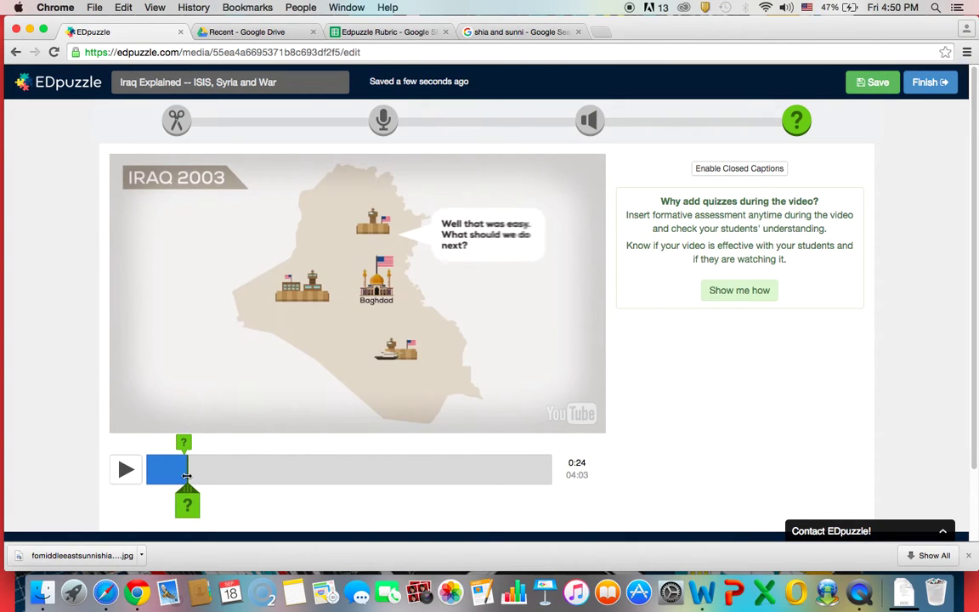
Add a question at 3:01 in the video and copy "True or False: ISI became ISIS" from the Word document
{"action": "left_click_drag", "start_coordinate": [187, 475], "coordinate": [449, 472]}
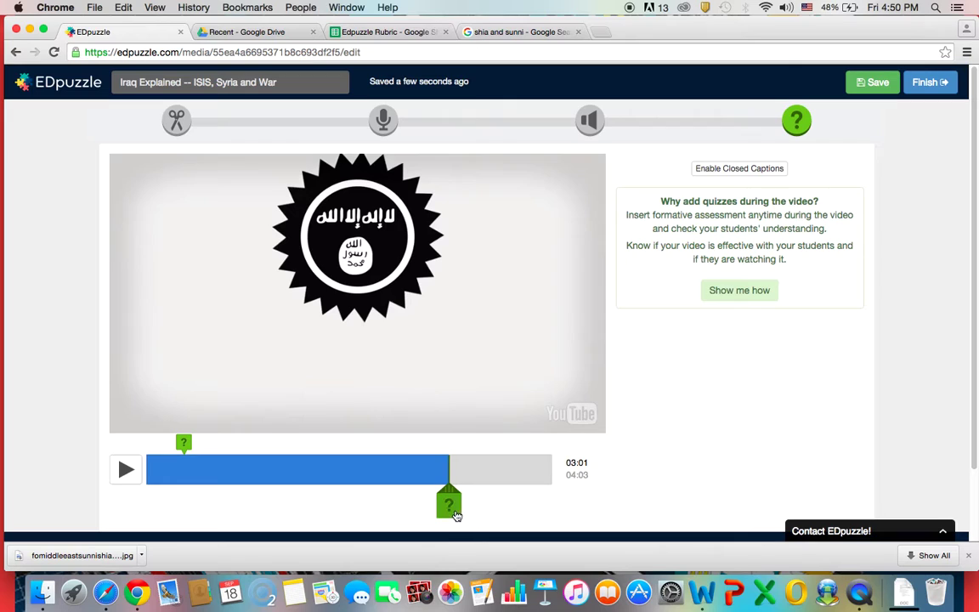
{"action": "left_click", "coordinate": [412, 463]}
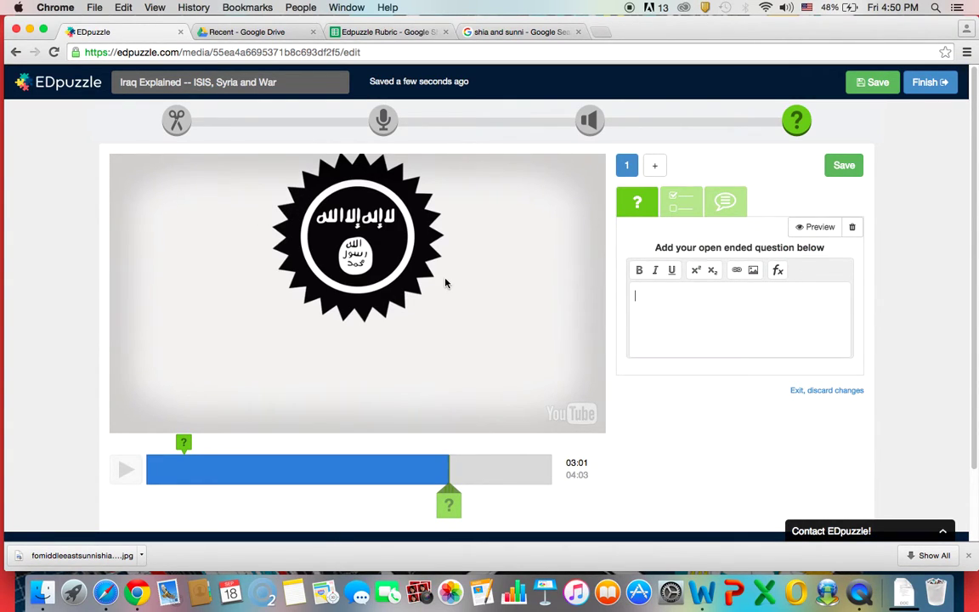
{"action": "key", "text": "ctrl+Left"}
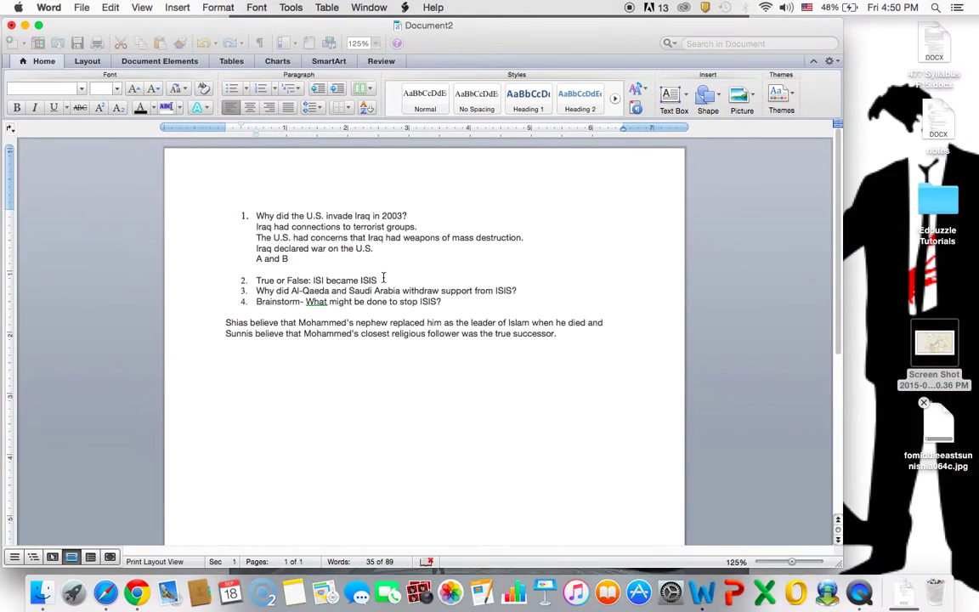
{"action": "left_click_drag", "start_coordinate": [383, 280], "coordinate": [257, 279]}
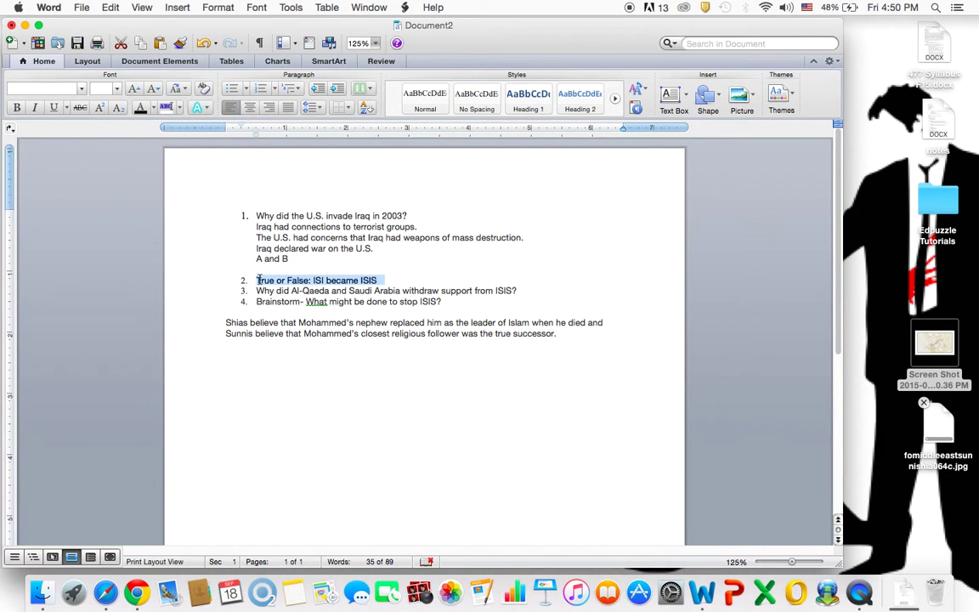
{"action": "key", "text": "super+c"}
{"action": "key", "text": "ctrl+Right"}
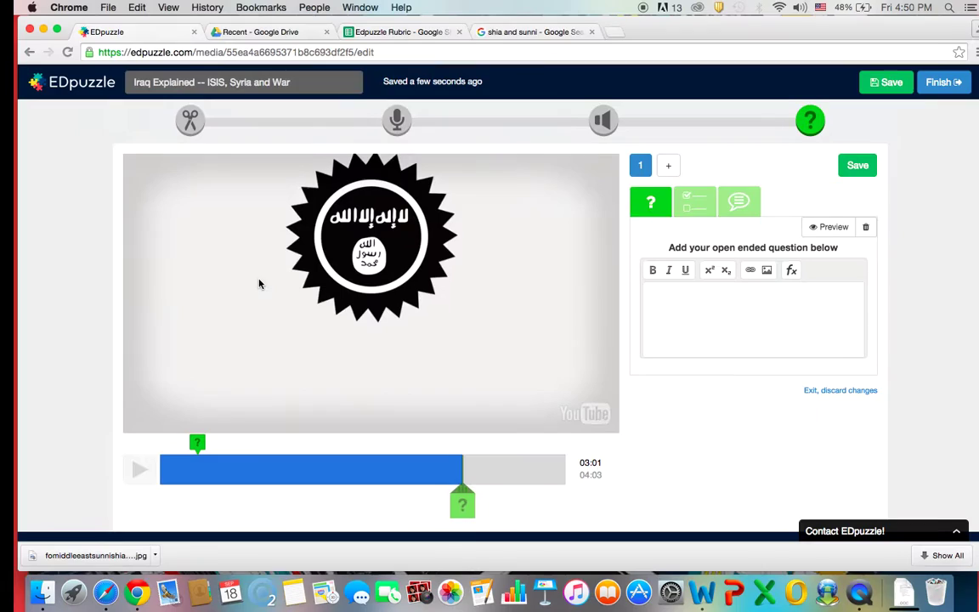
Make the question at 3:01 multiple choice and paste the copied true-or-false statement as its question text
{"action": "left_click", "coordinate": [687, 315]}
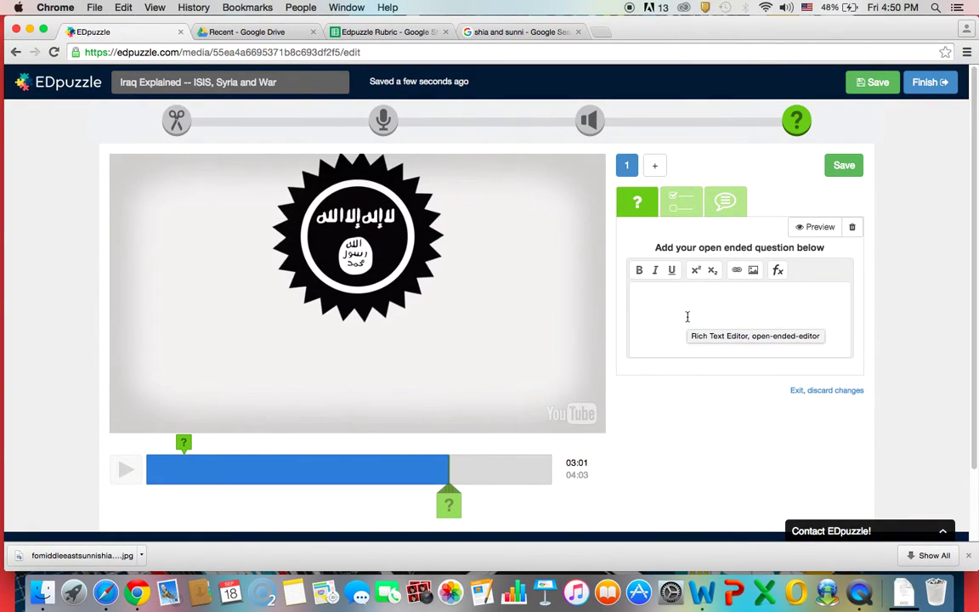
{"action": "left_click", "coordinate": [690, 208]}
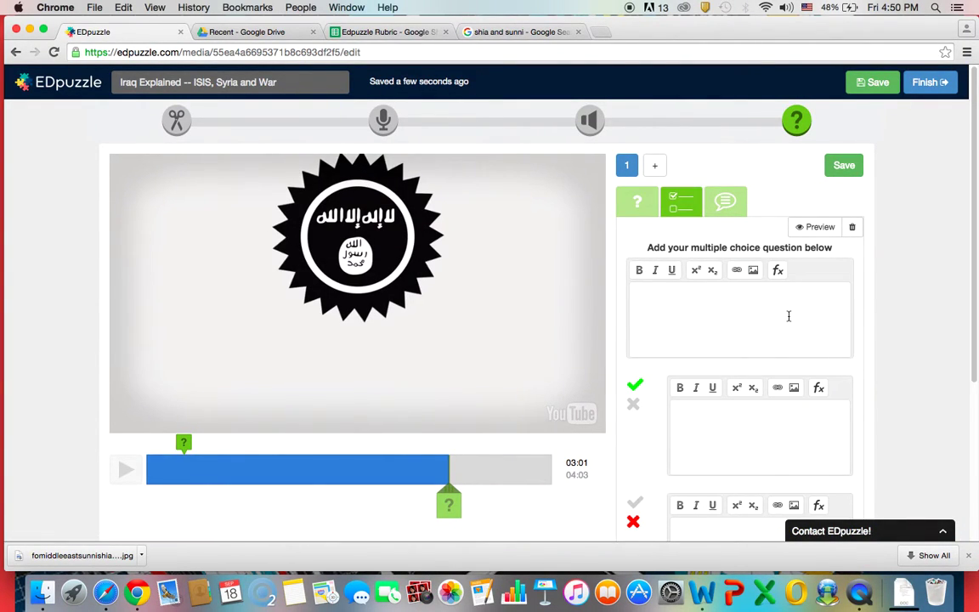
{"action": "left_click", "coordinate": [789, 317]}
{"action": "key", "text": "super+v"}
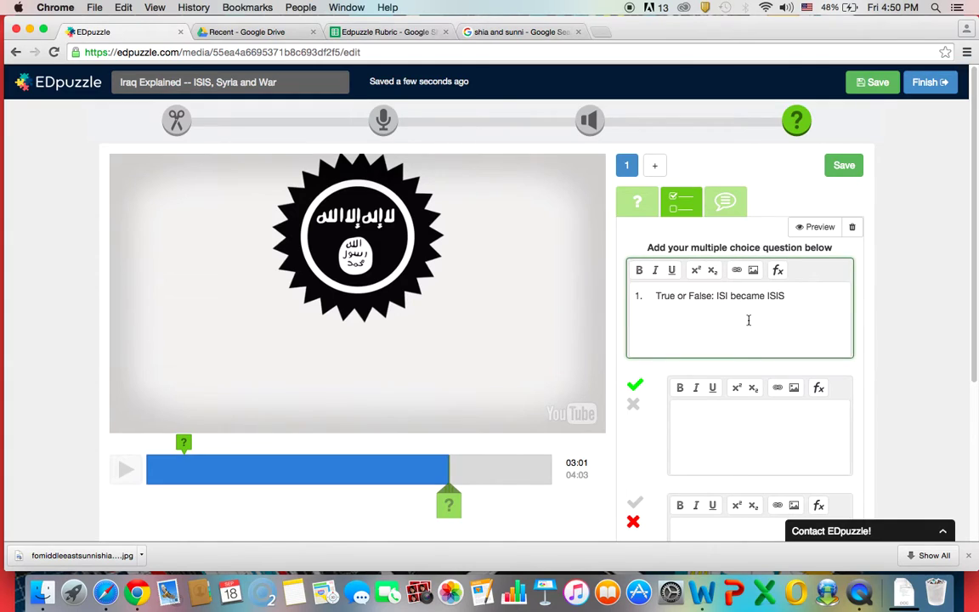
Fill the correct answer with "True" and the incorrect answer with "False", and save the question
{"action": "left_click", "coordinate": [677, 413]}
{"action": "type", "text": "True"}
{"action": "scroll", "coordinate": [770, 444], "scroll_direction": "down", "scroll_amount": 2}
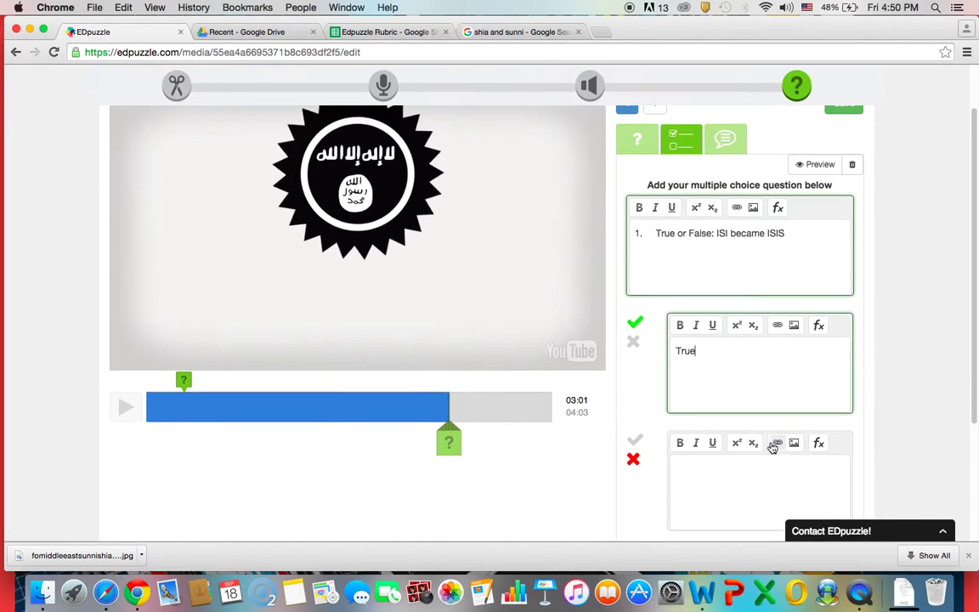
{"action": "left_click", "coordinate": [752, 474]}
{"action": "type", "text": "False"}
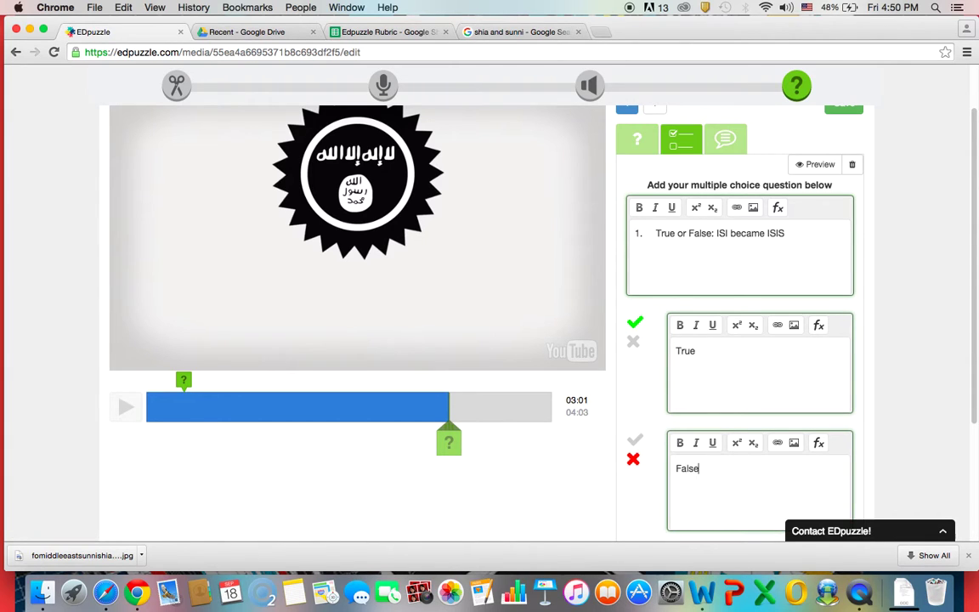
{"action": "scroll", "coordinate": [875, 365], "scroll_direction": "down", "scroll_amount": 5}
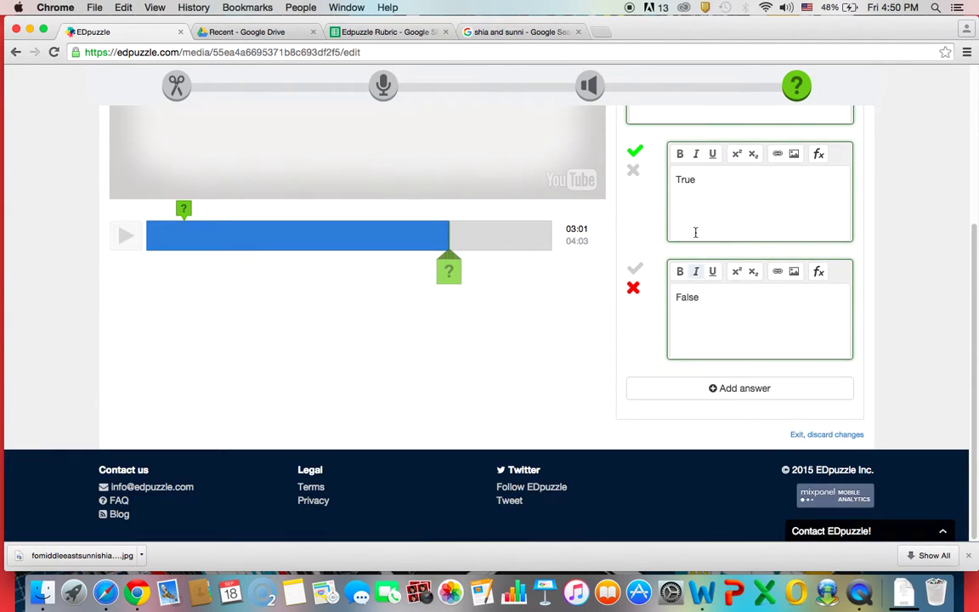
{"action": "scroll", "coordinate": [643, 213], "scroll_direction": "up", "scroll_amount": 7}
{"action": "left_click", "coordinate": [842, 162]}
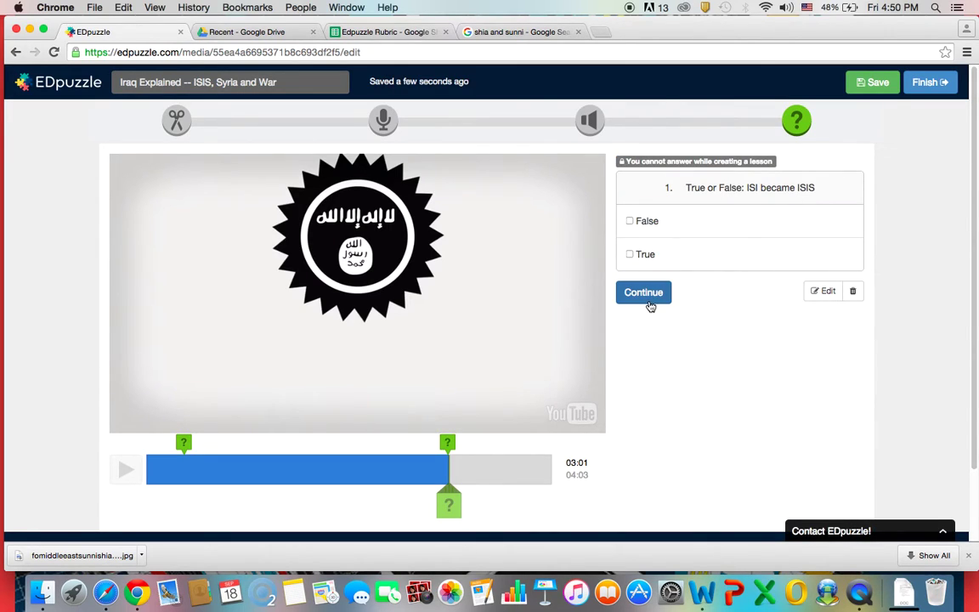
Resume and pause the video, reopen the saved 3:01 question for editing and add a second question to it
{"action": "left_click", "coordinate": [644, 292]}
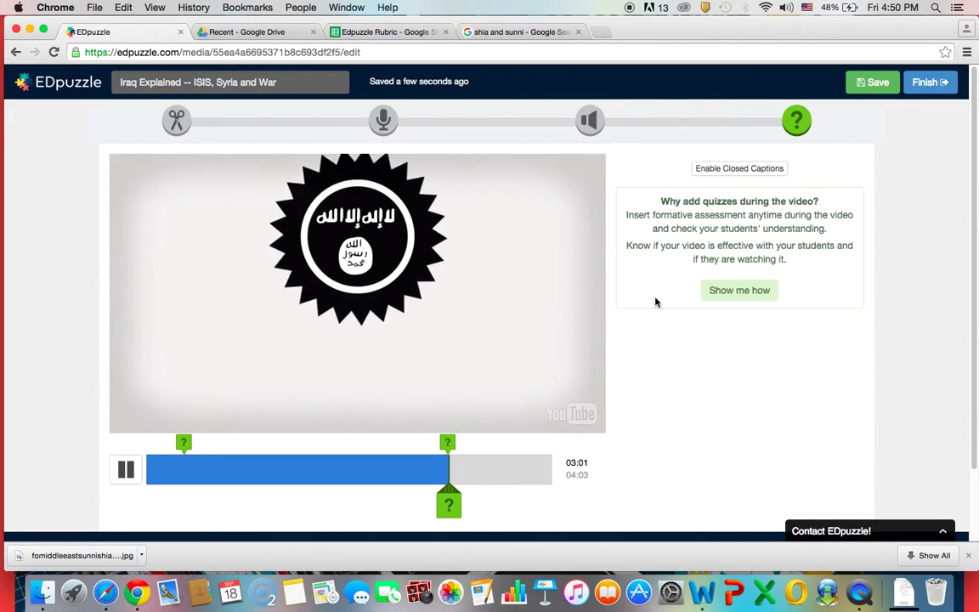
{"action": "left_click", "coordinate": [126, 469]}
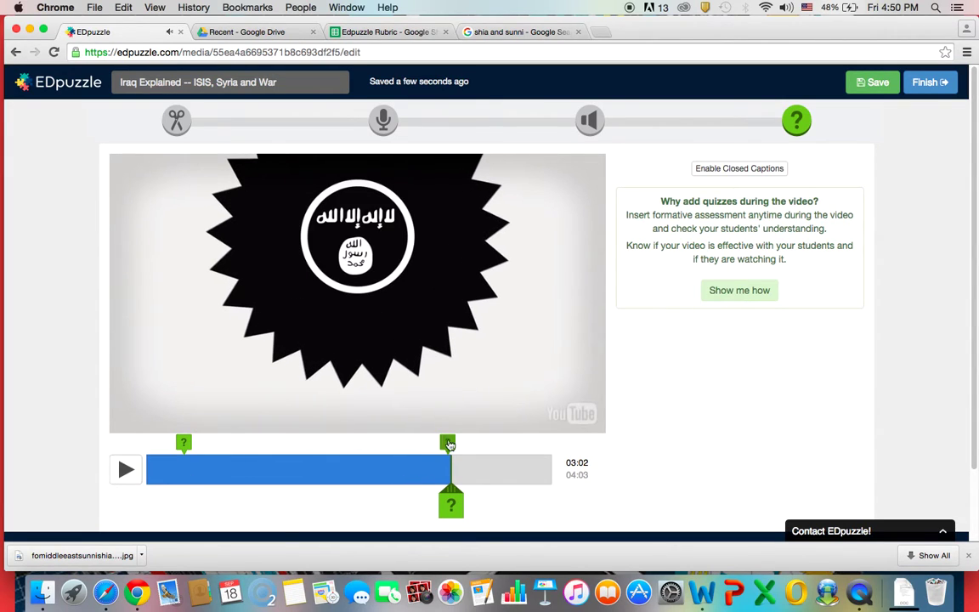
{"action": "left_click", "coordinate": [397, 393]}
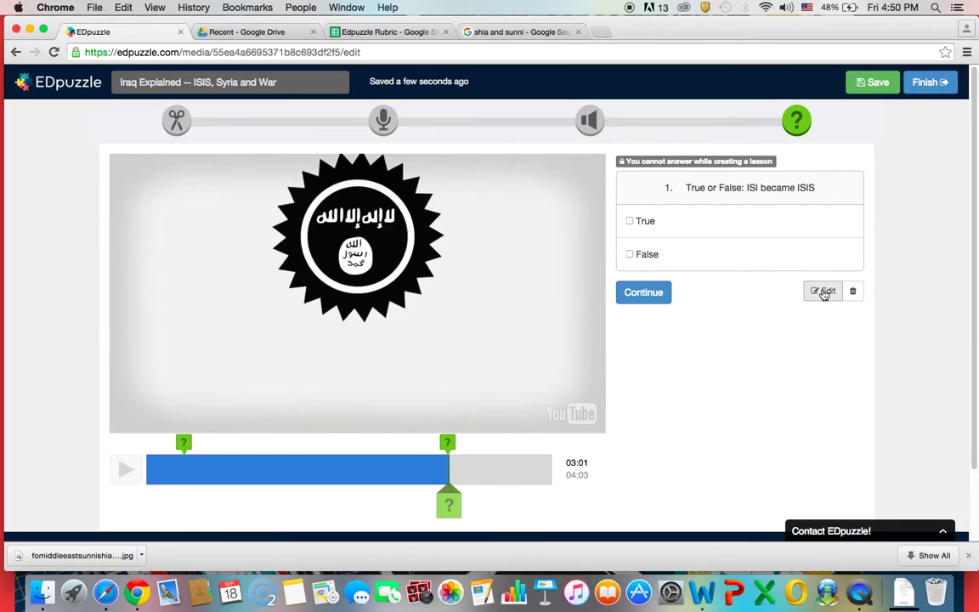
{"action": "left_click", "coordinate": [823, 292]}
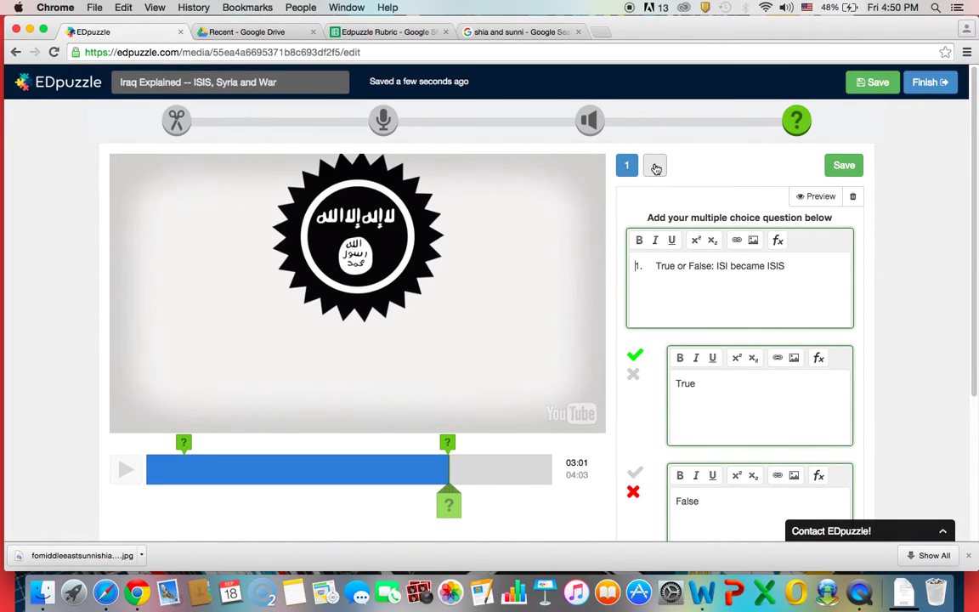
{"action": "left_click", "coordinate": [655, 166]}
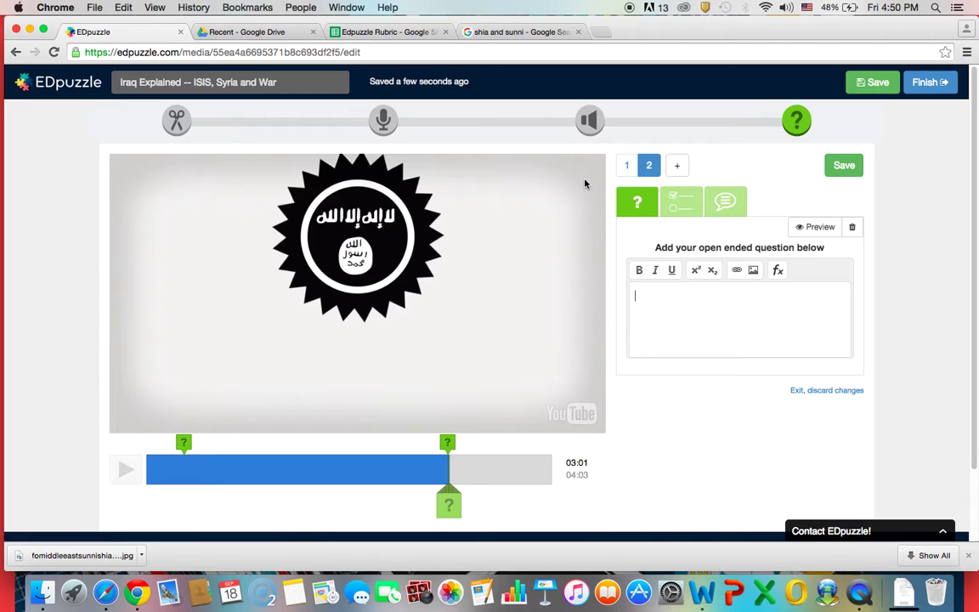
Copy "Why did Al-Qaeda and Saudi Arabia withdraw support from ISIS?" from Word into the second question as open-ended, and preview and save it
{"action": "key", "text": "ctrl+Left"}
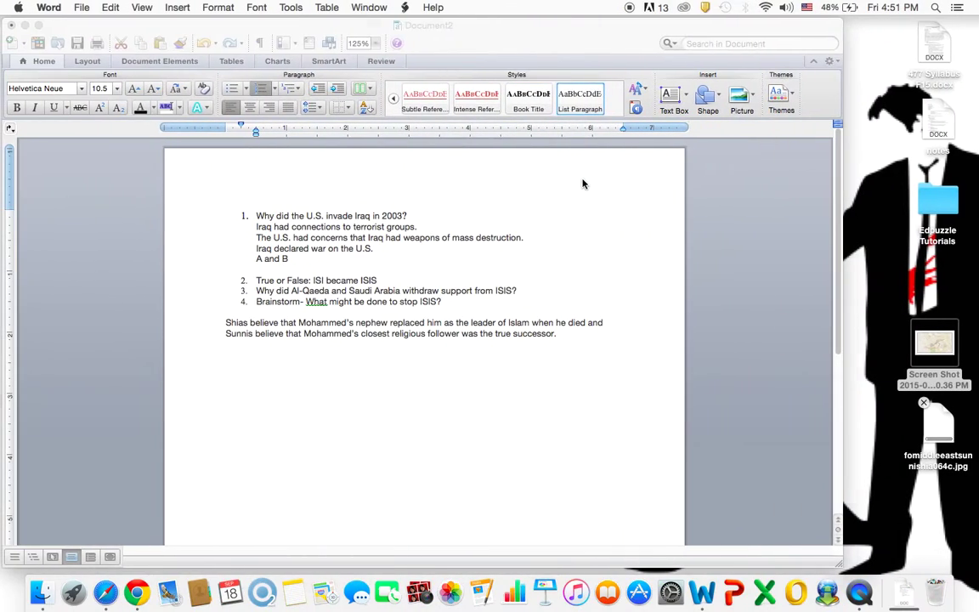
{"action": "left_click_drag", "start_coordinate": [515, 290], "coordinate": [248, 291]}
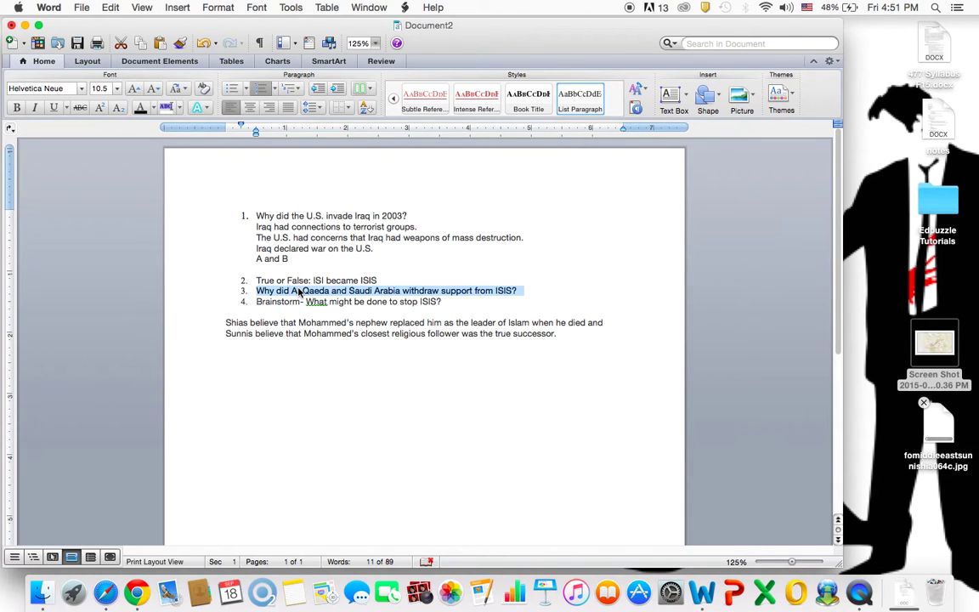
{"action": "key", "text": "ctrl+Right"}
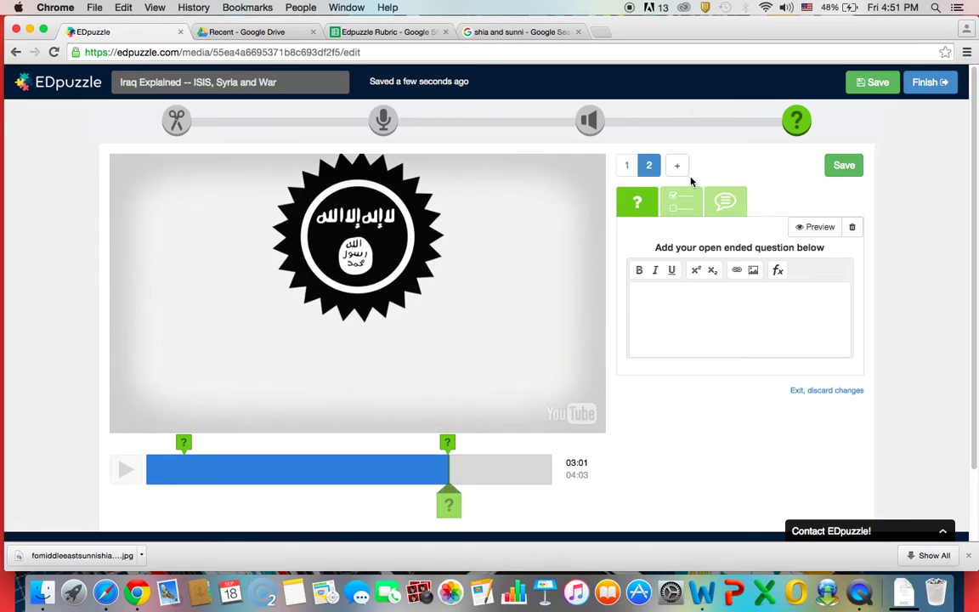
{"action": "left_click", "coordinate": [680, 201]}
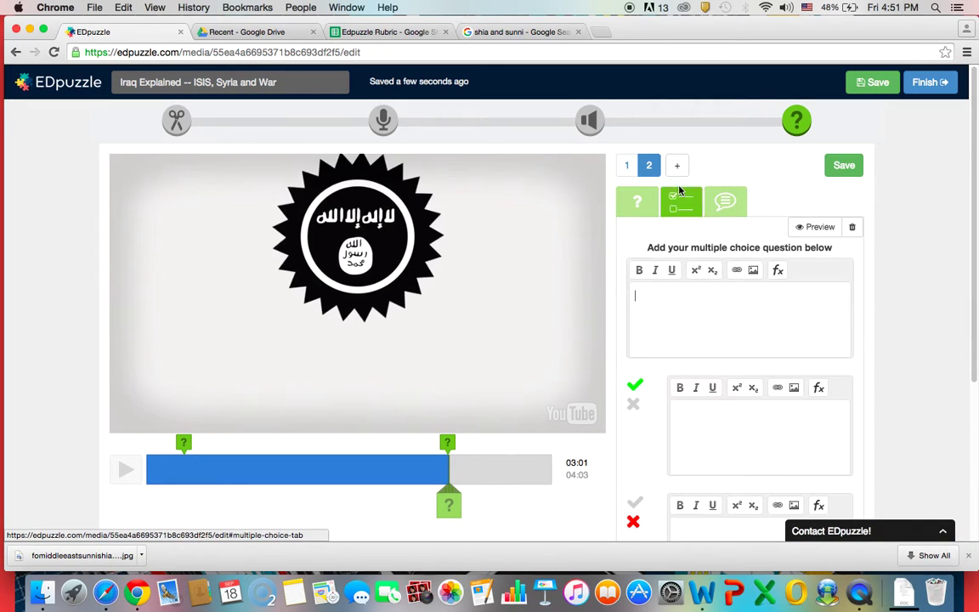
{"action": "left_click", "coordinate": [634, 201]}
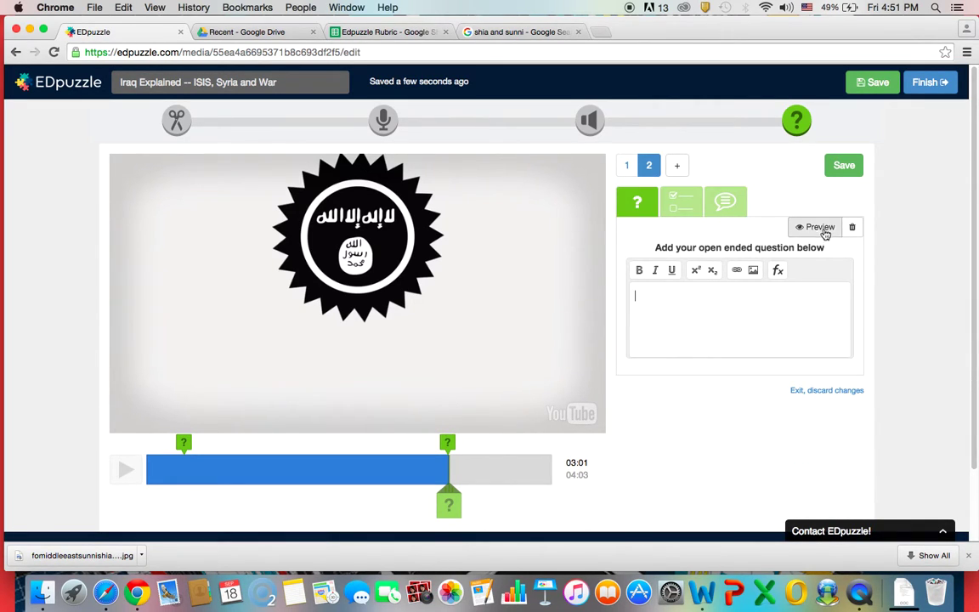
{"action": "key", "text": "super+v"}
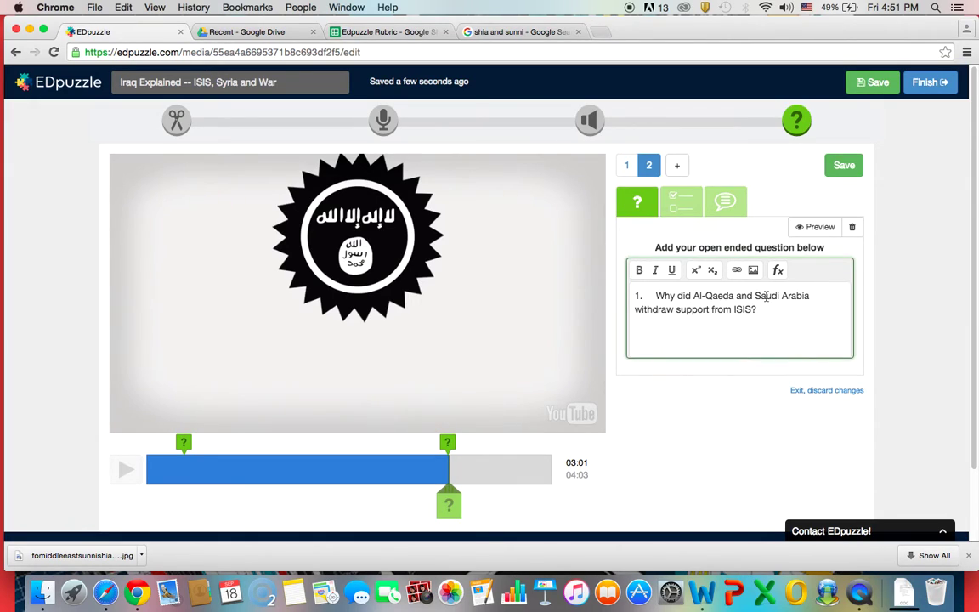
{"action": "left_click", "coordinate": [814, 226]}
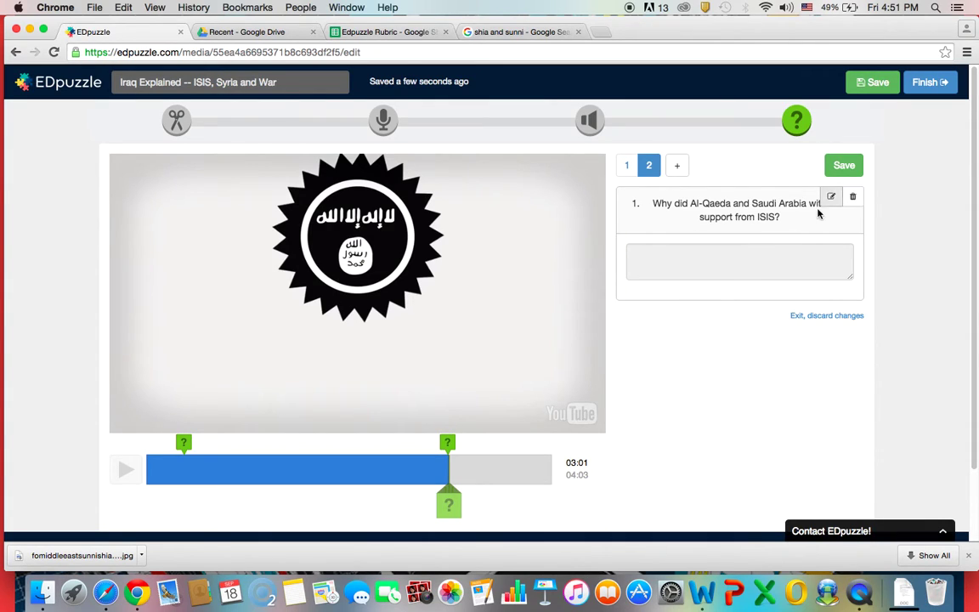
{"action": "left_click", "coordinate": [844, 168]}
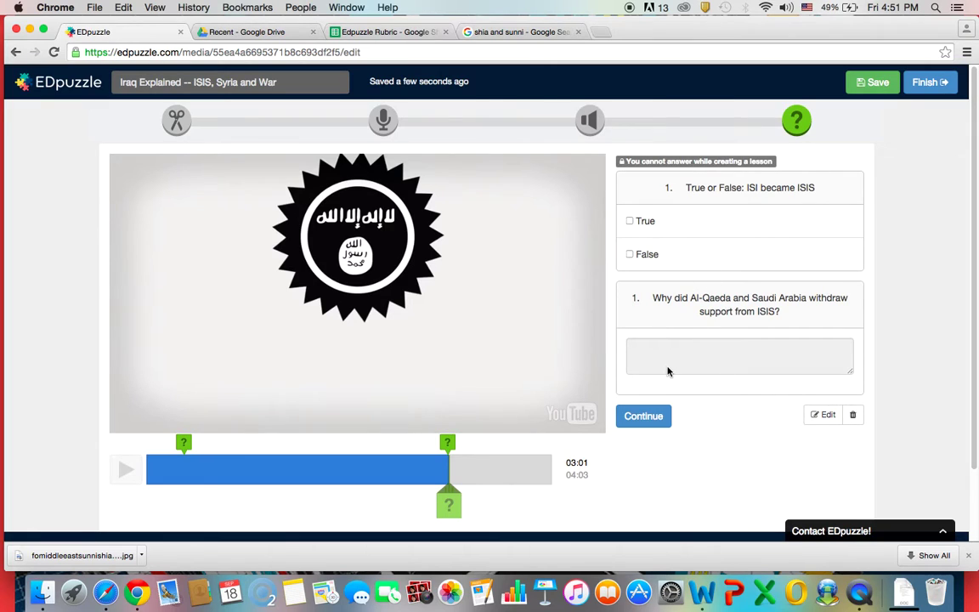
Reopen the questions at 3:01, renumber the open-ended one as 2 and save
{"action": "left_click", "coordinate": [828, 416]}
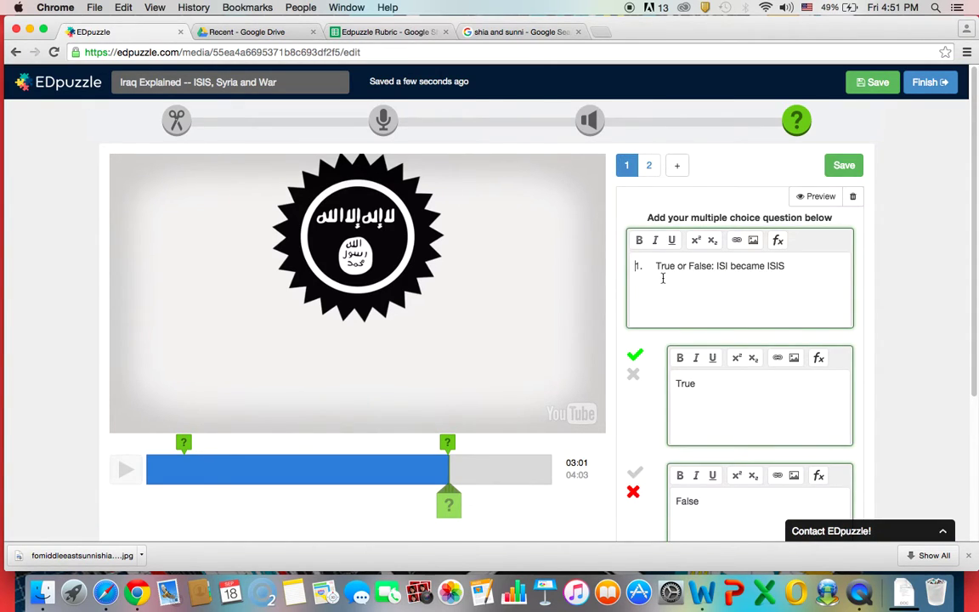
{"action": "left_click", "coordinate": [649, 165]}
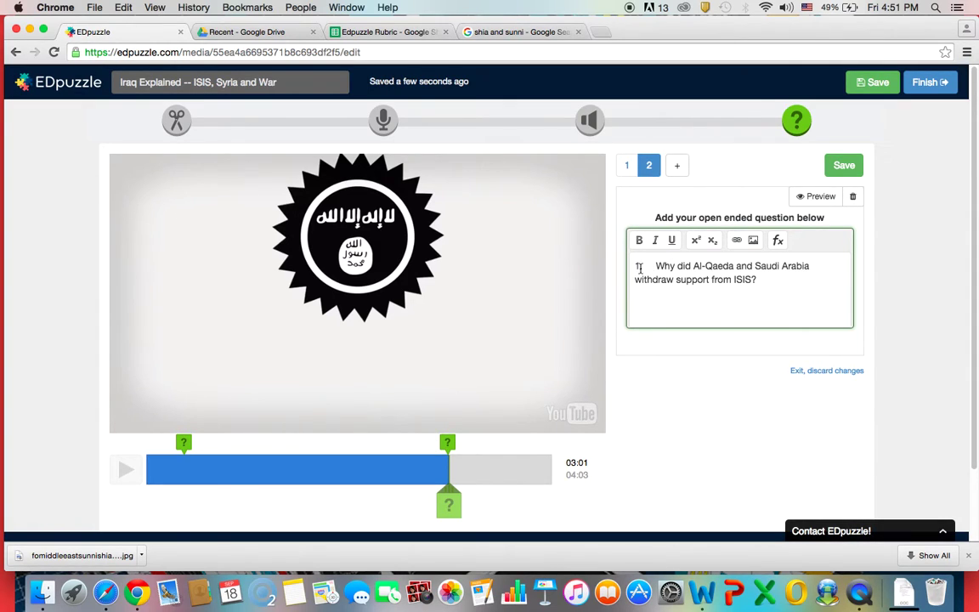
{"action": "left_click", "coordinate": [844, 164]}
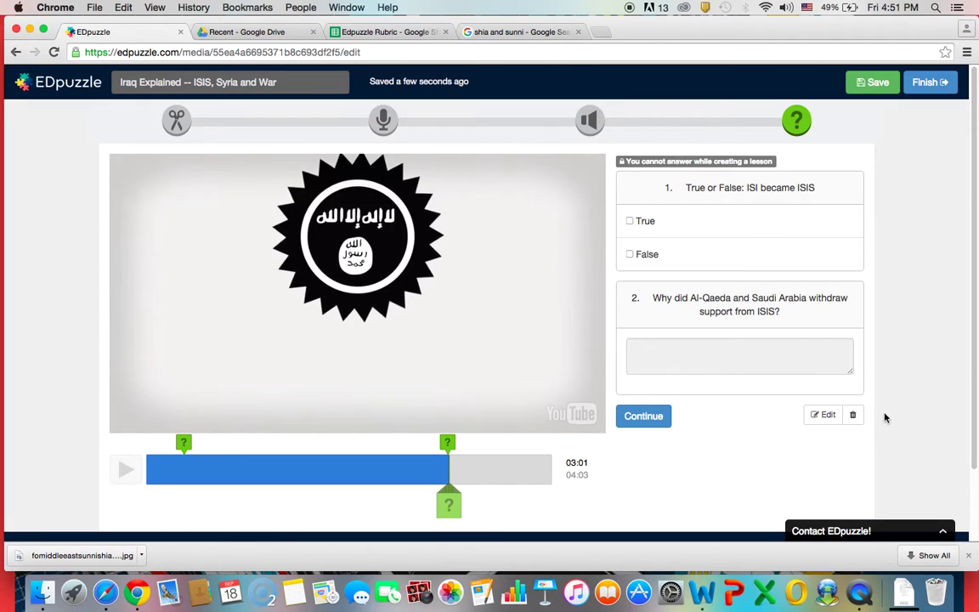
Continue the video, move the playhead to its end at 4:03 and add a new question there
{"action": "left_click", "coordinate": [632, 420]}
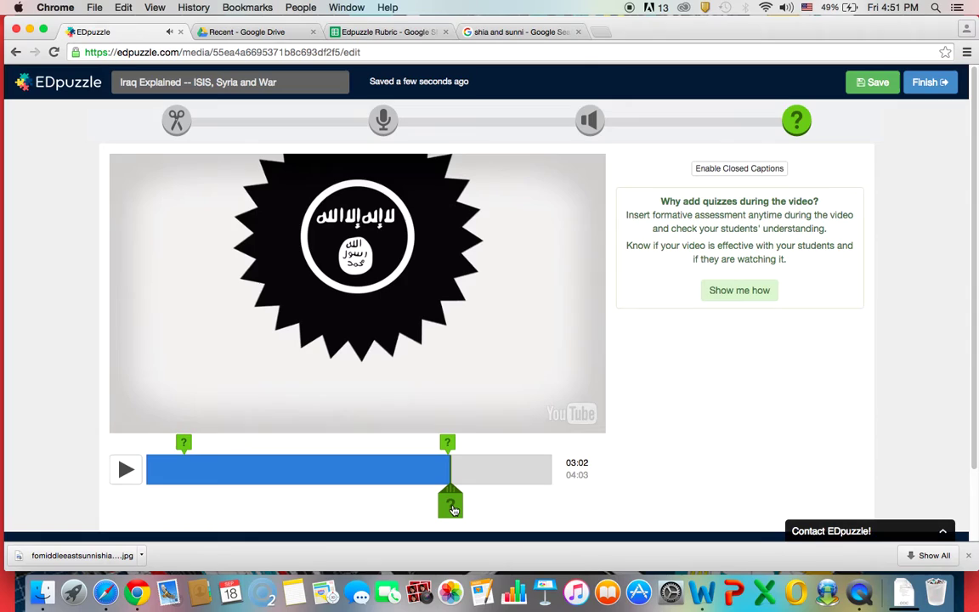
{"action": "left_click_drag", "start_coordinate": [451, 492], "coordinate": [569, 487]}
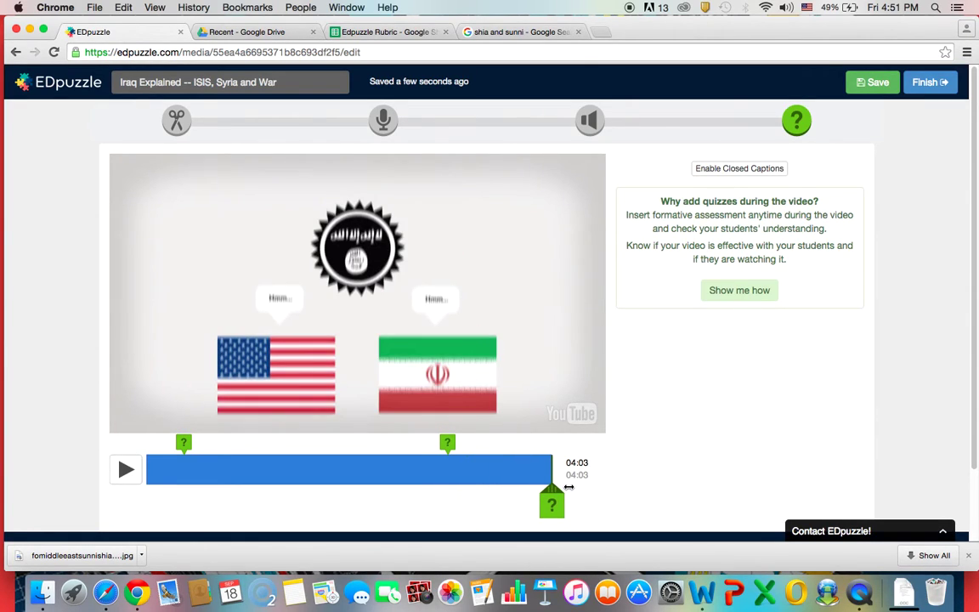
{"action": "left_click", "coordinate": [558, 503]}
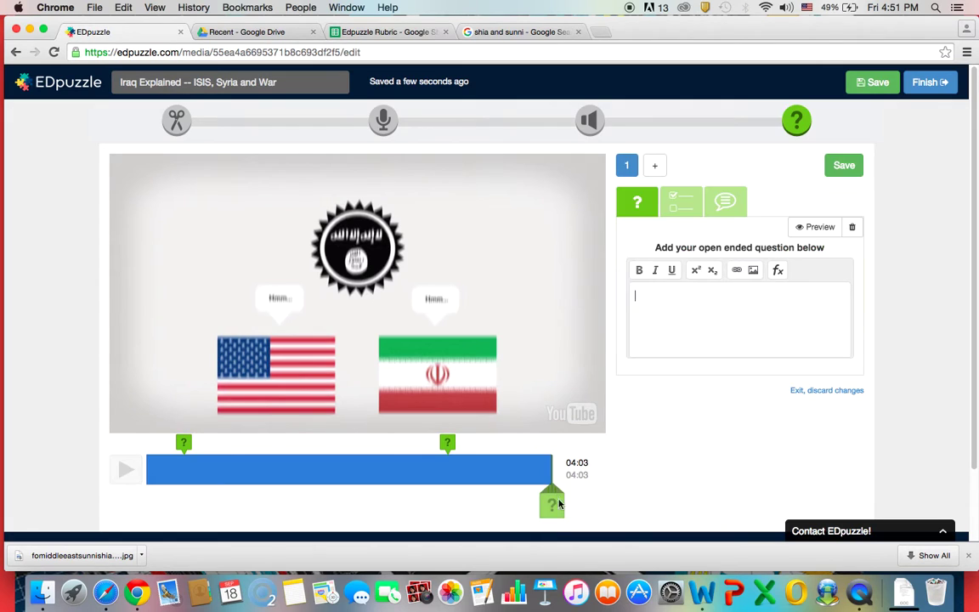
Copy "Brainstorm- What might be done to stop ISIS?" from the Word document into the open-ended question at 4:03
{"action": "key", "text": "ctrl+Left"}
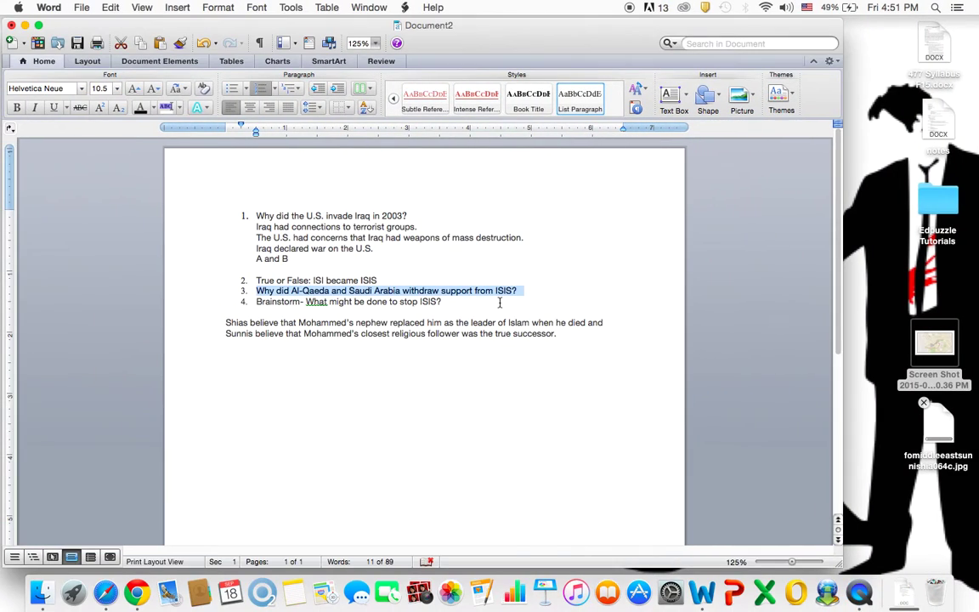
{"action": "left_click_drag", "start_coordinate": [454, 309], "coordinate": [269, 308]}
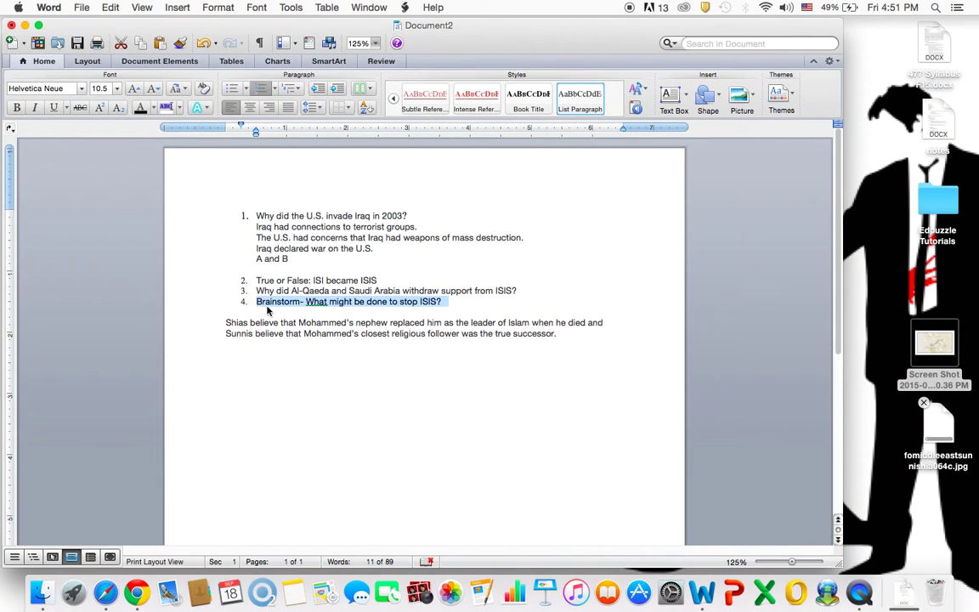
{"action": "key", "text": "ctrl+Right"}
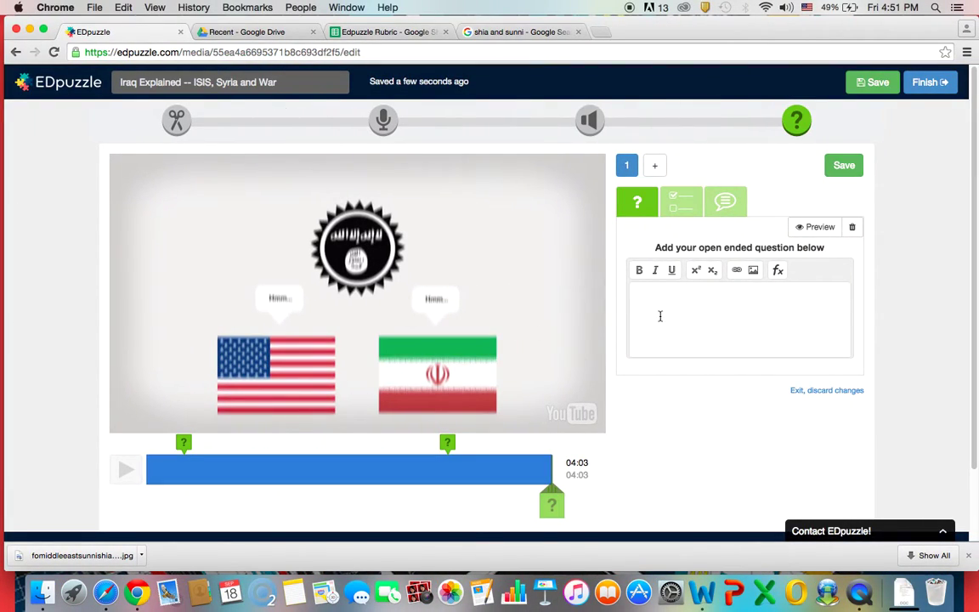
{"action": "left_click", "coordinate": [660, 315]}
{"action": "type", "text": "1. Brainstorm- What might be done to stop ISIS?"}
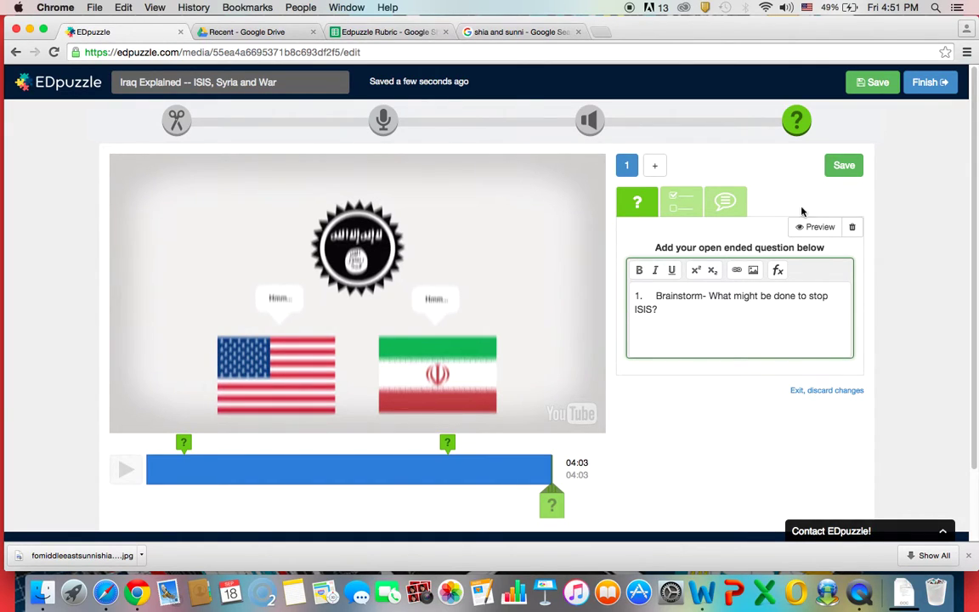
Preview and save the open-ended brainstorm question at 4:03
{"action": "left_click", "coordinate": [842, 168]}
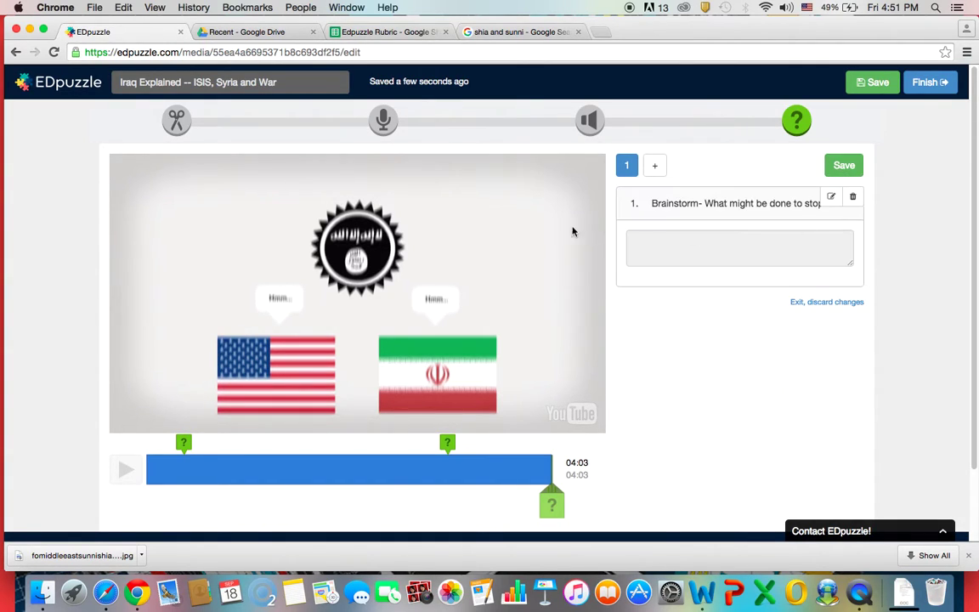
{"action": "left_click", "coordinate": [843, 165]}
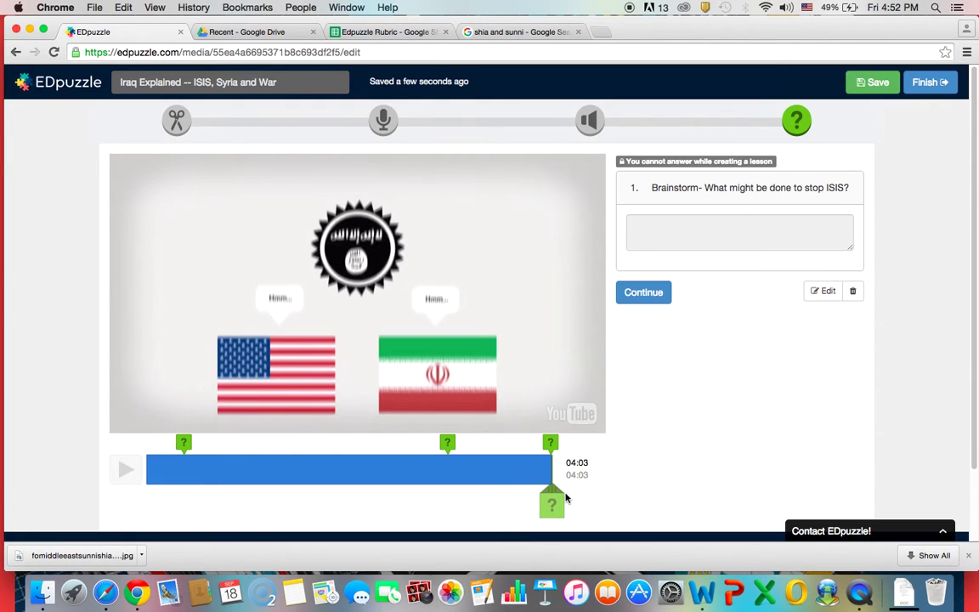
Move the playhead back to 1:22 with the video paused and add a new comment there
{"action": "left_click_drag", "start_coordinate": [554, 492], "coordinate": [522, 491]}
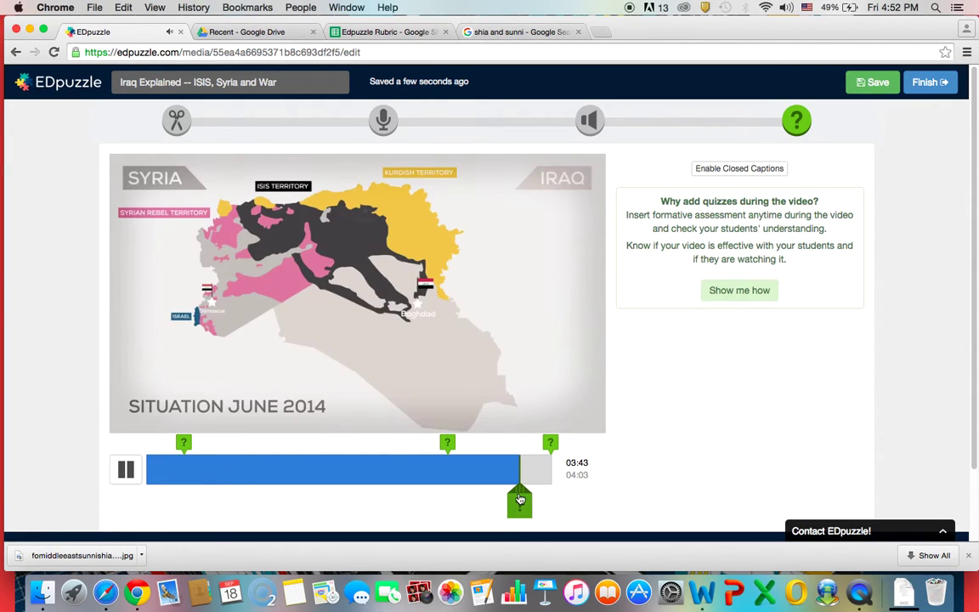
{"action": "left_click", "coordinate": [119, 473]}
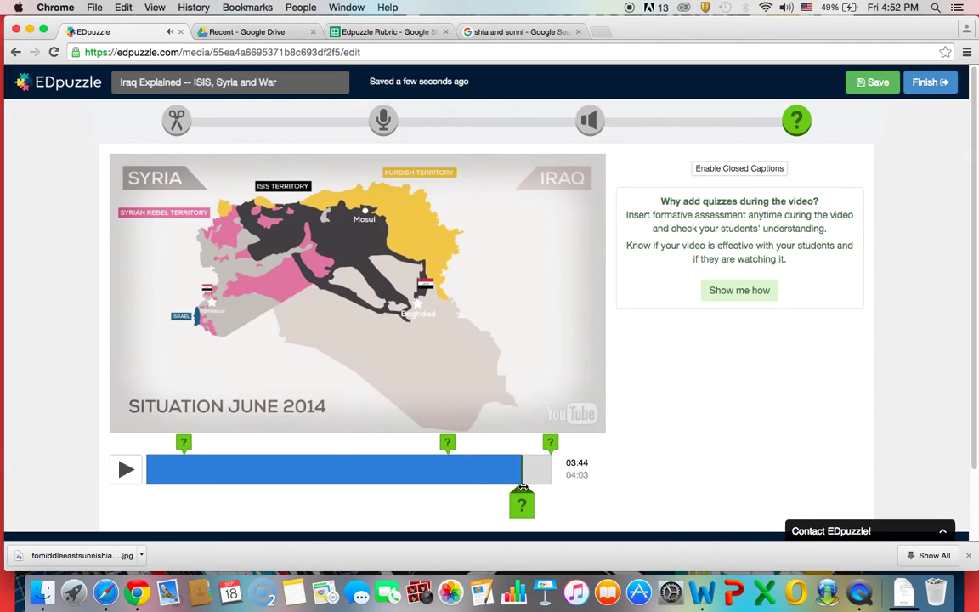
{"action": "left_click_drag", "start_coordinate": [521, 486], "coordinate": [285, 487]}
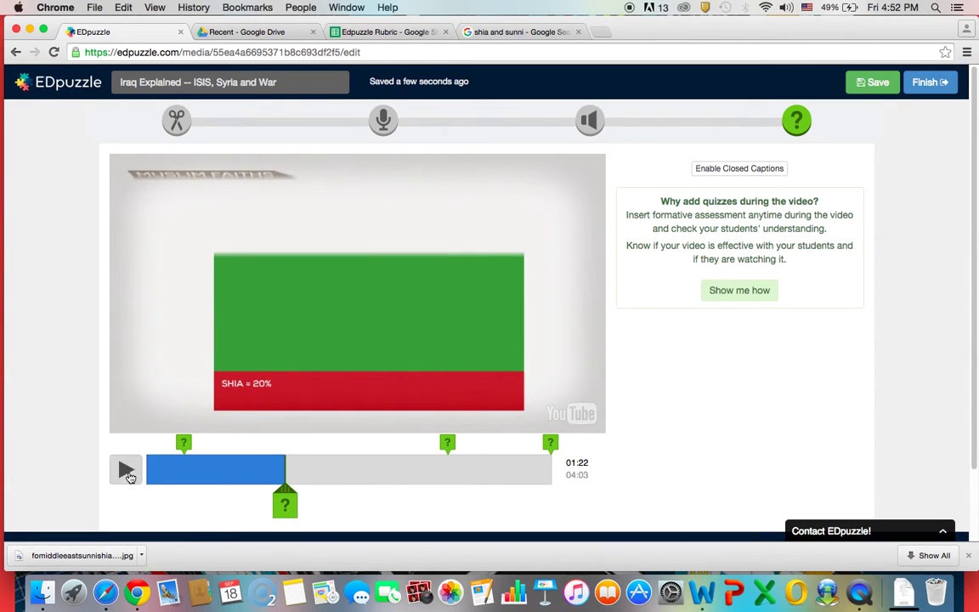
{"action": "left_click", "coordinate": [285, 505]}
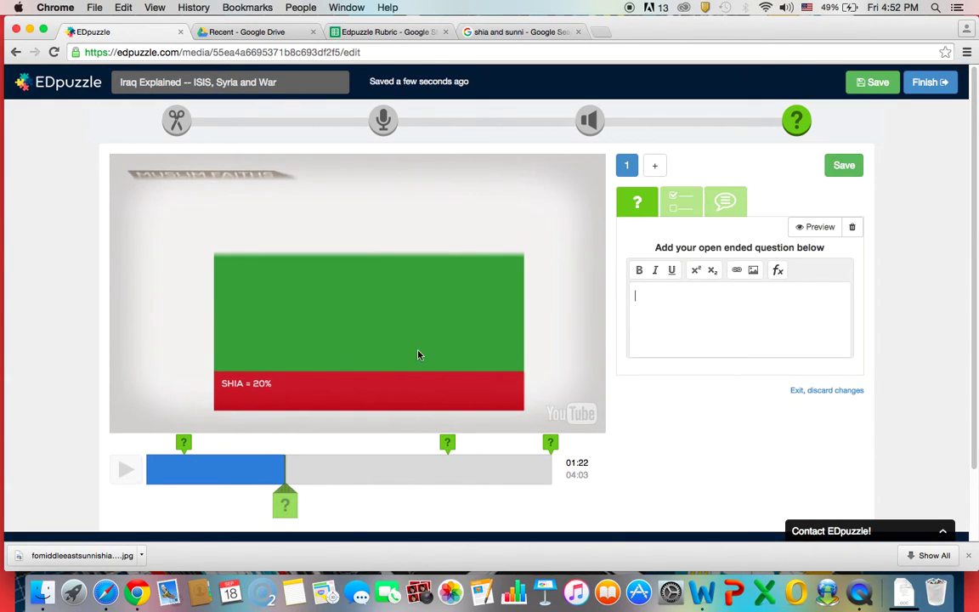
{"action": "left_click", "coordinate": [731, 206]}
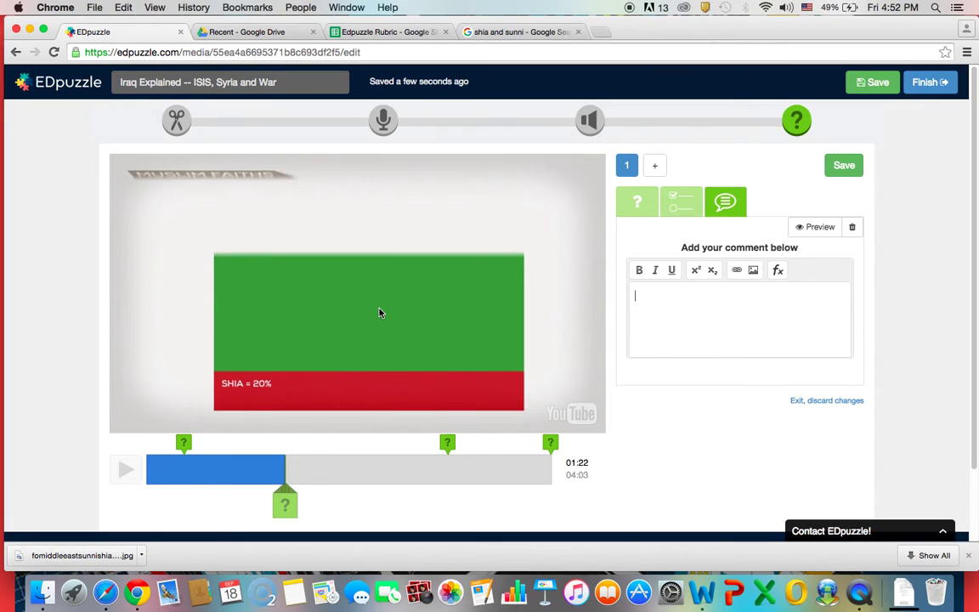
Copy the sentence about what Shias and Sunnis believe on Mohammed's successor from the Word document into the comment at 1:22
{"action": "key", "text": "ctrl+Left"}
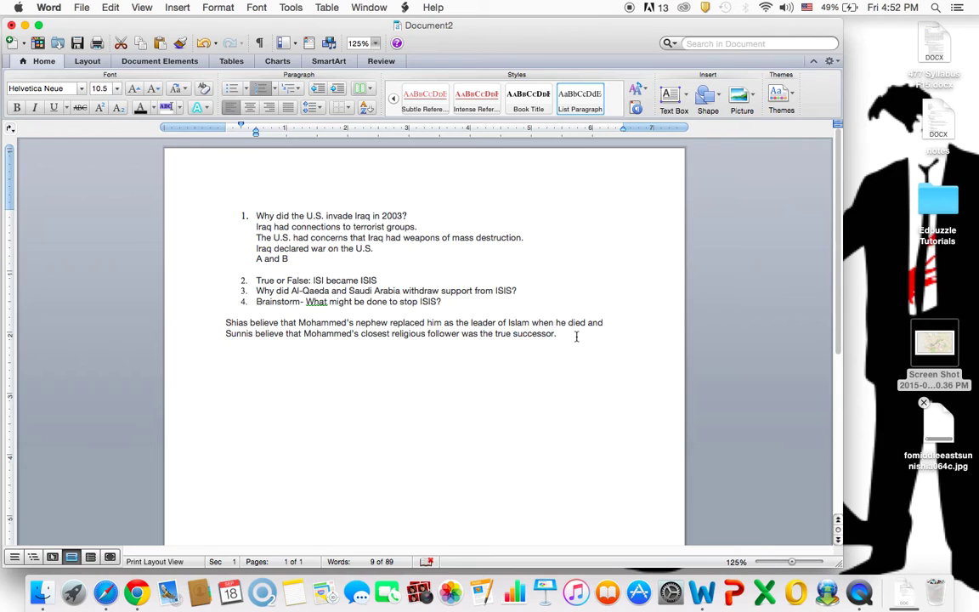
{"action": "left_click_drag", "start_coordinate": [575, 334], "coordinate": [226, 323]}
{"action": "key", "text": "super+c"}
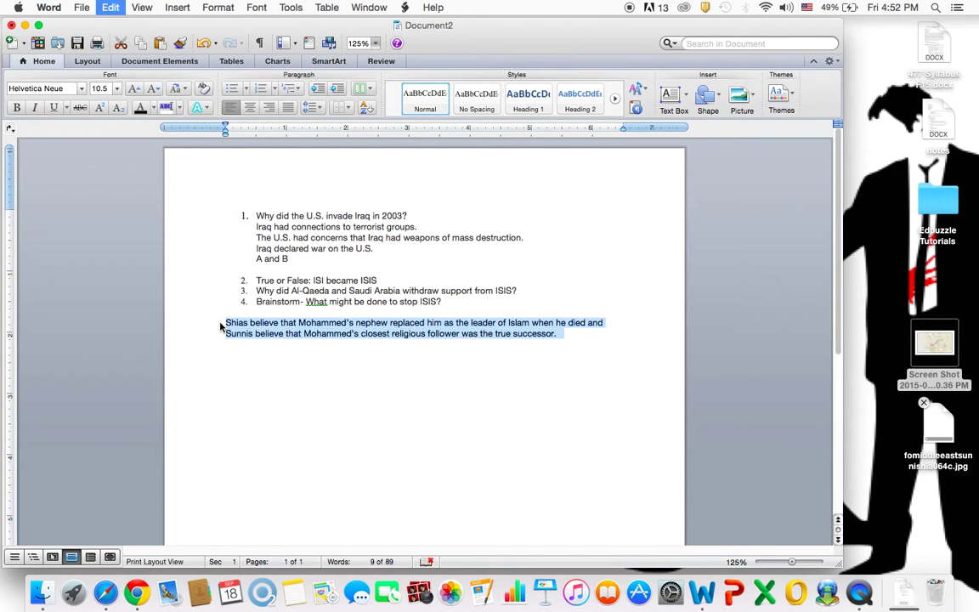
{"action": "key", "text": "ctrl+Right"}
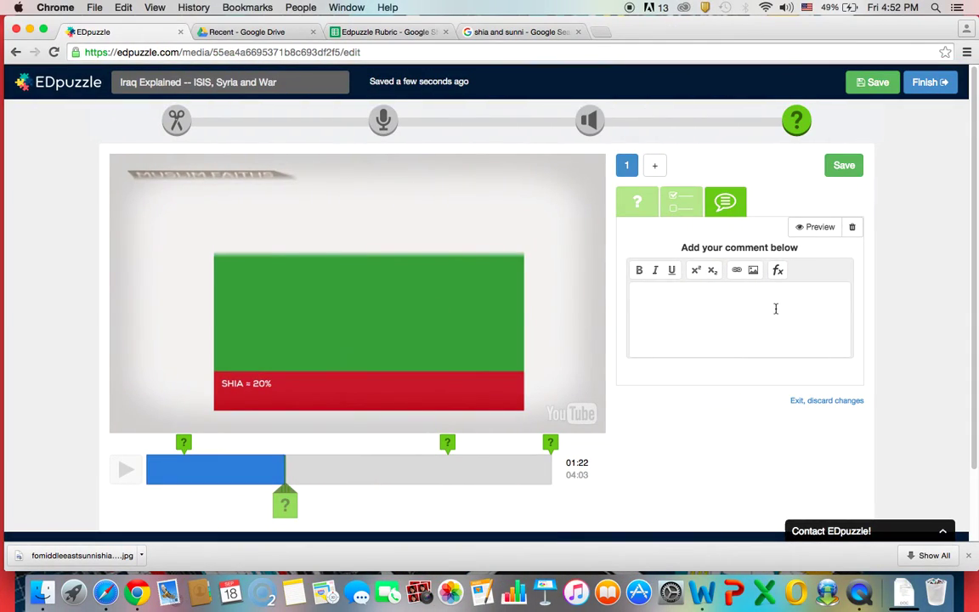
{"action": "key", "text": "super+v"}
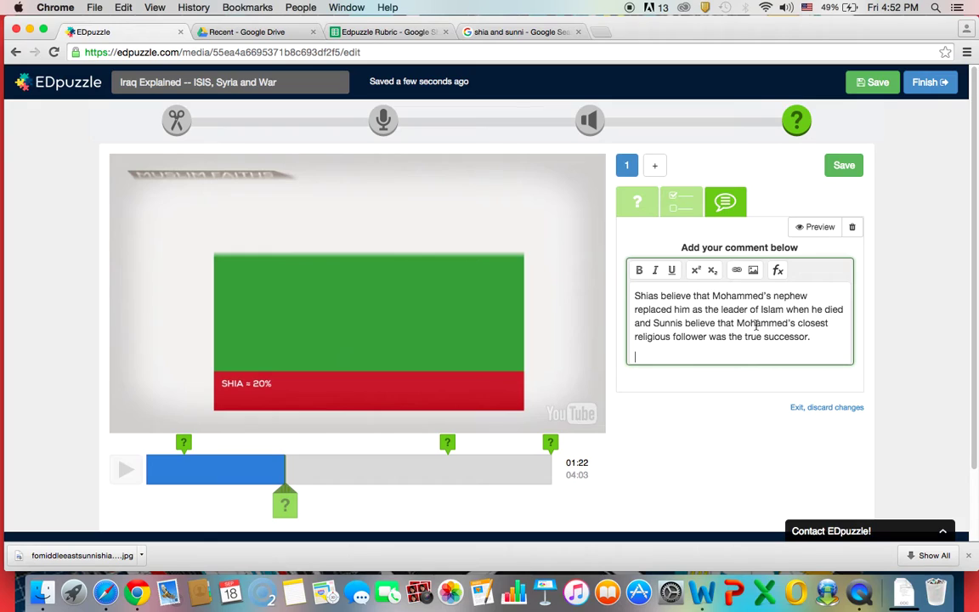
Upload fomiddleeastsunnishia064c.jpg from the Desktop and insert it below the comment text at its original size
{"action": "left_click", "coordinate": [753, 272]}
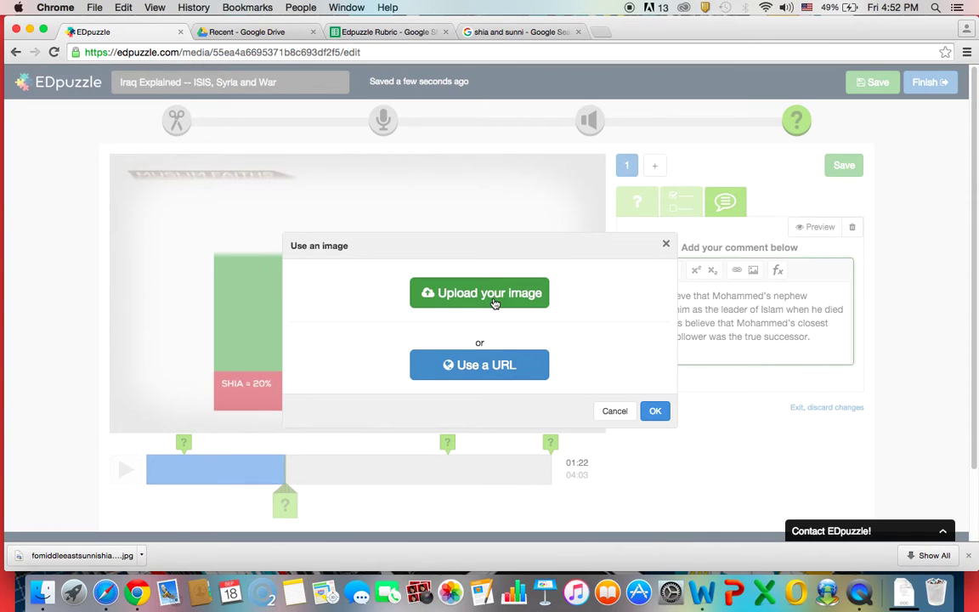
{"action": "left_click", "coordinate": [494, 294]}
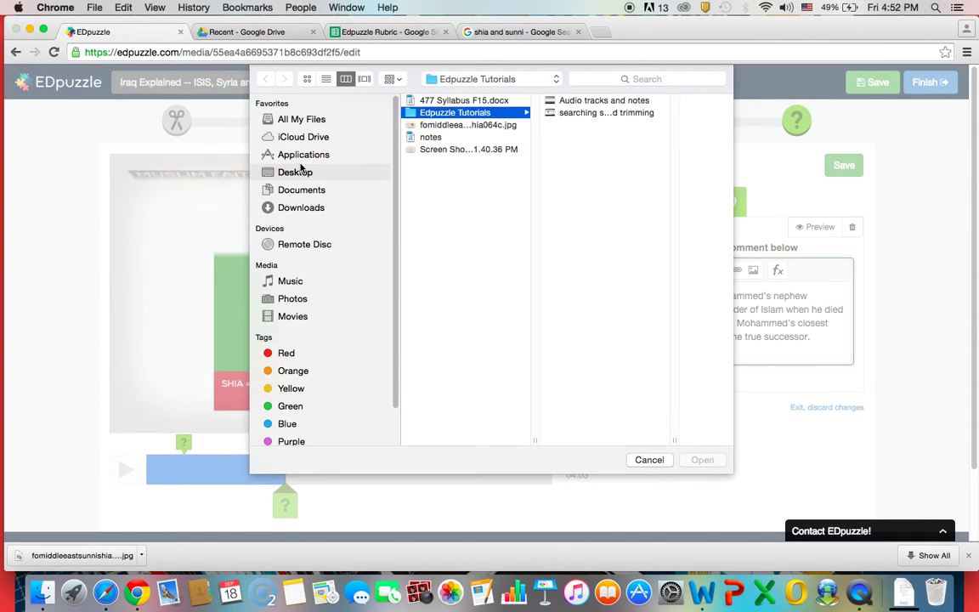
{"action": "left_click", "coordinate": [474, 126]}
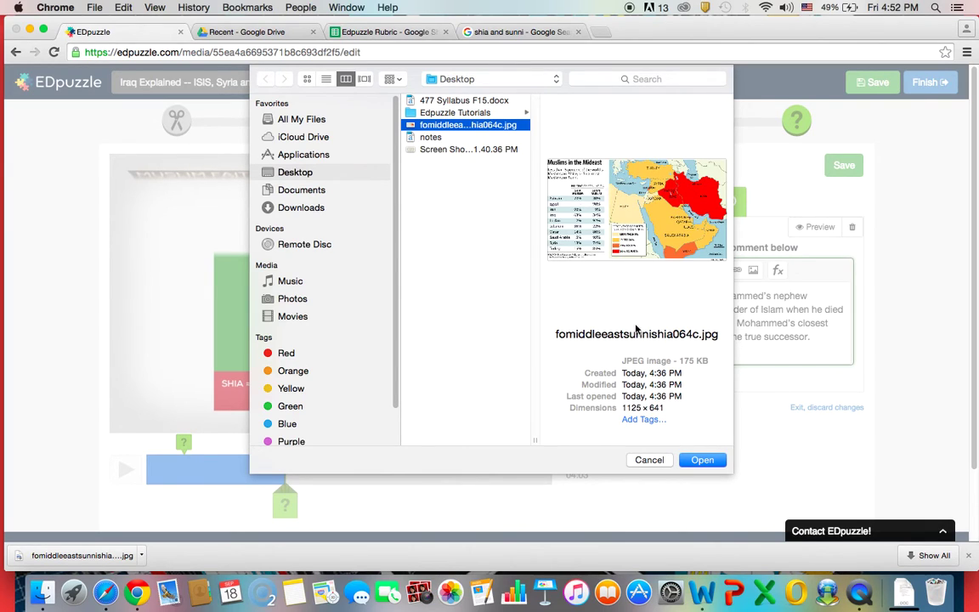
{"action": "left_click", "coordinate": [708, 463]}
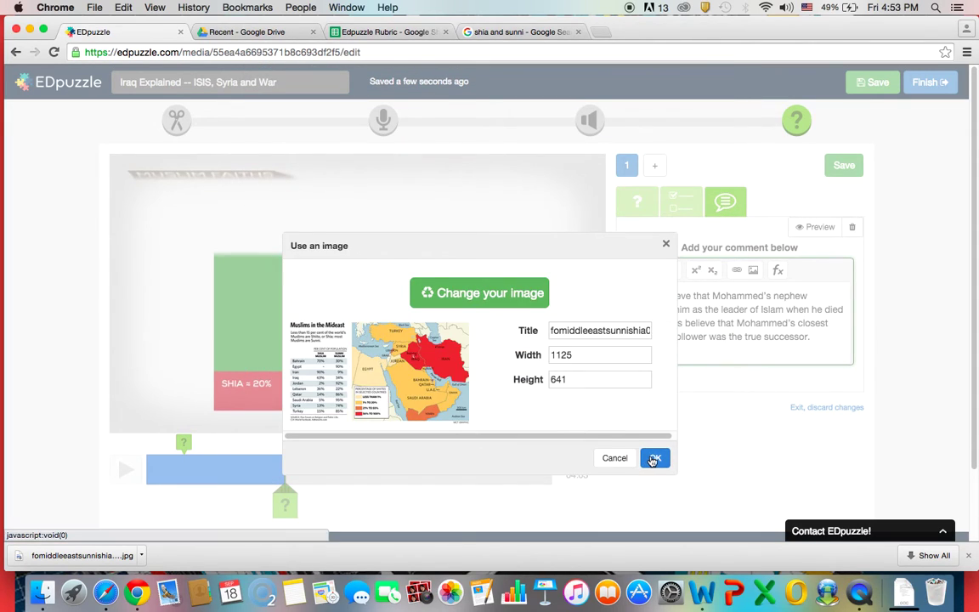
{"action": "left_click", "coordinate": [656, 459]}
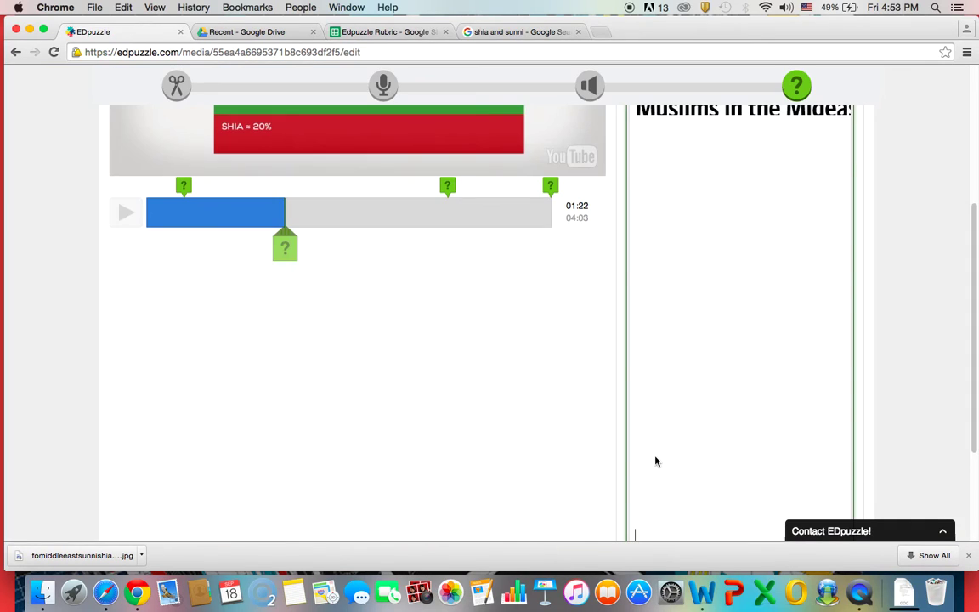
Examine how the inserted Muslims in the Mideast image fits inside the comment, checking its full width and height
{"action": "scroll", "coordinate": [791, 319], "scroll_direction": "down", "scroll_amount": 3}
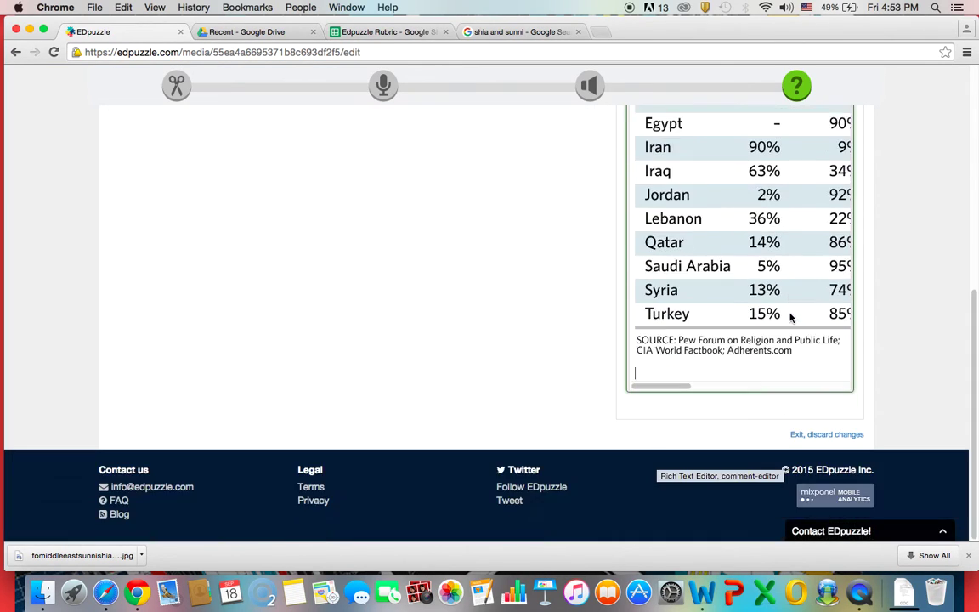
{"action": "scroll", "coordinate": [791, 318], "scroll_direction": "up", "scroll_amount": 10}
{"action": "left_click", "coordinate": [743, 409]}
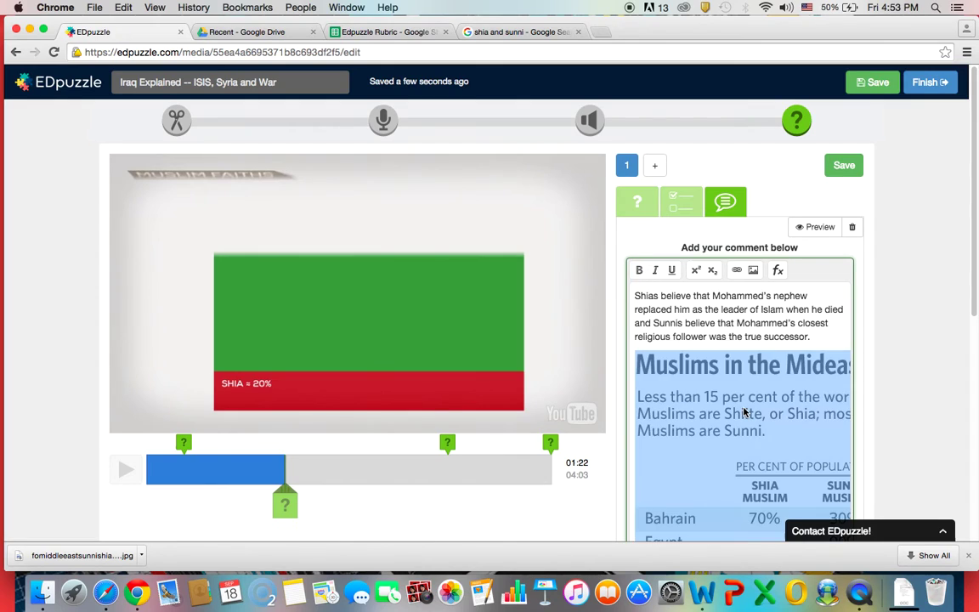
{"action": "scroll", "coordinate": [742, 367], "scroll_direction": "down", "scroll_amount": 5}
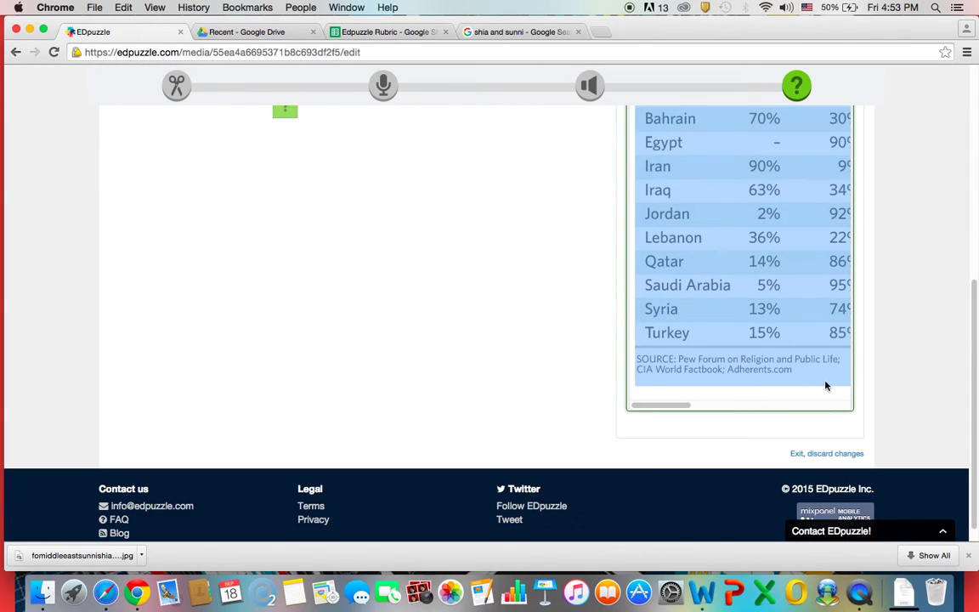
{"action": "left_click_drag", "start_coordinate": [680, 403], "coordinate": [845, 400]}
{"action": "scroll", "coordinate": [857, 377], "scroll_direction": "up", "scroll_amount": 4}
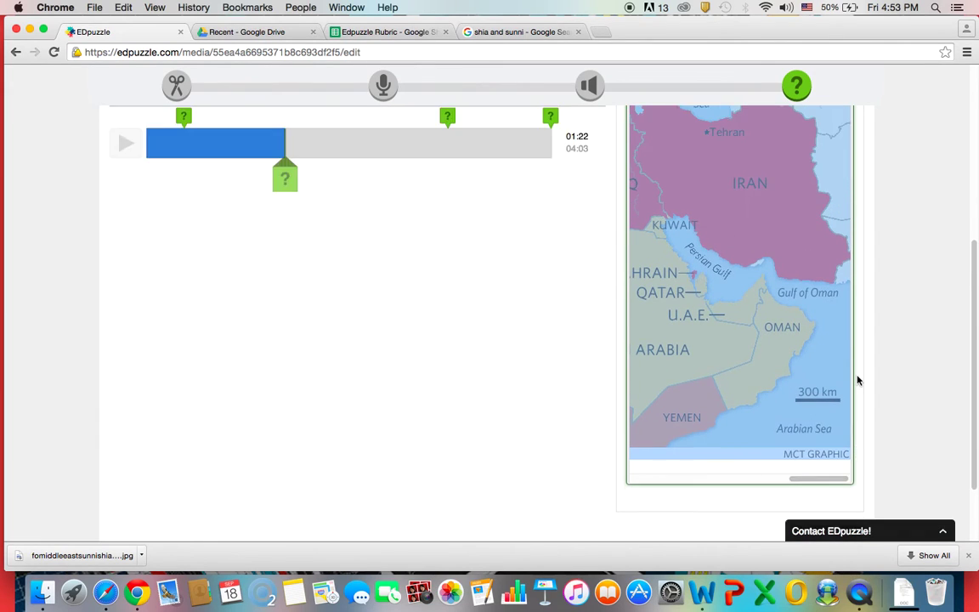
{"action": "scroll", "coordinate": [839, 360], "scroll_direction": "down", "scroll_amount": 4}
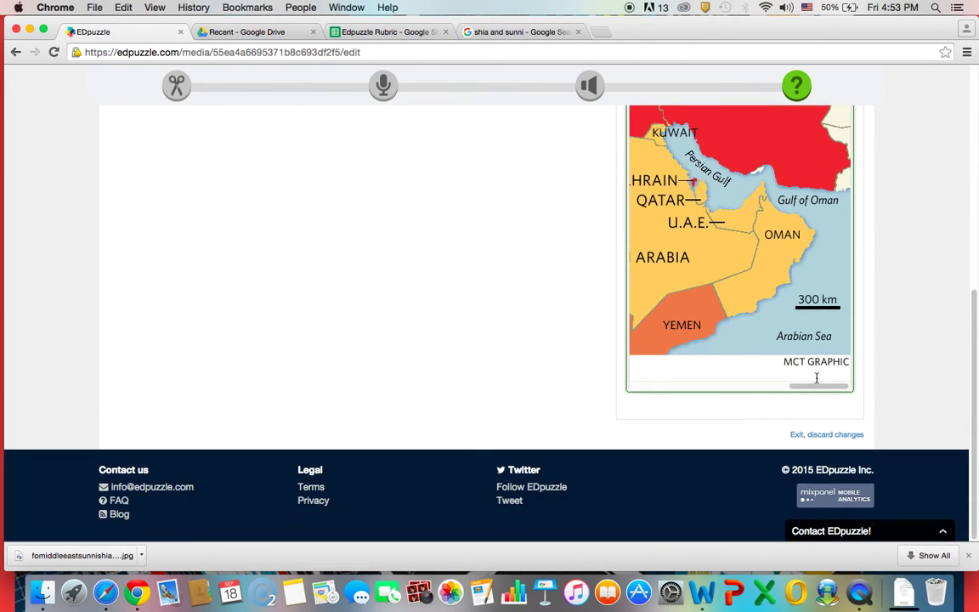
{"action": "left_click_drag", "start_coordinate": [819, 387], "coordinate": [780, 387]}
{"action": "scroll", "coordinate": [780, 386], "scroll_direction": "up", "scroll_amount": 5}
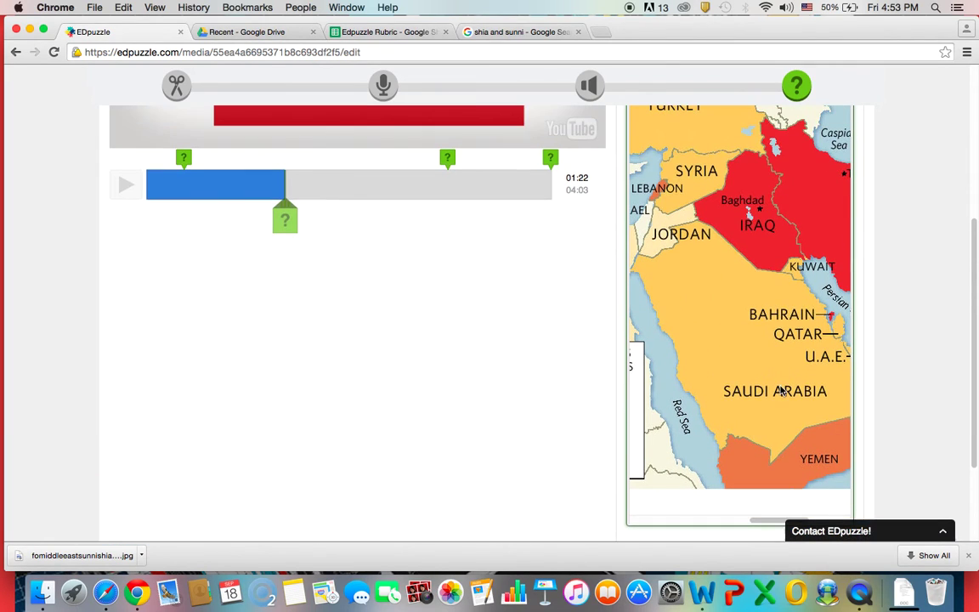
{"action": "scroll", "coordinate": [782, 391], "scroll_direction": "up", "scroll_amount": 4}
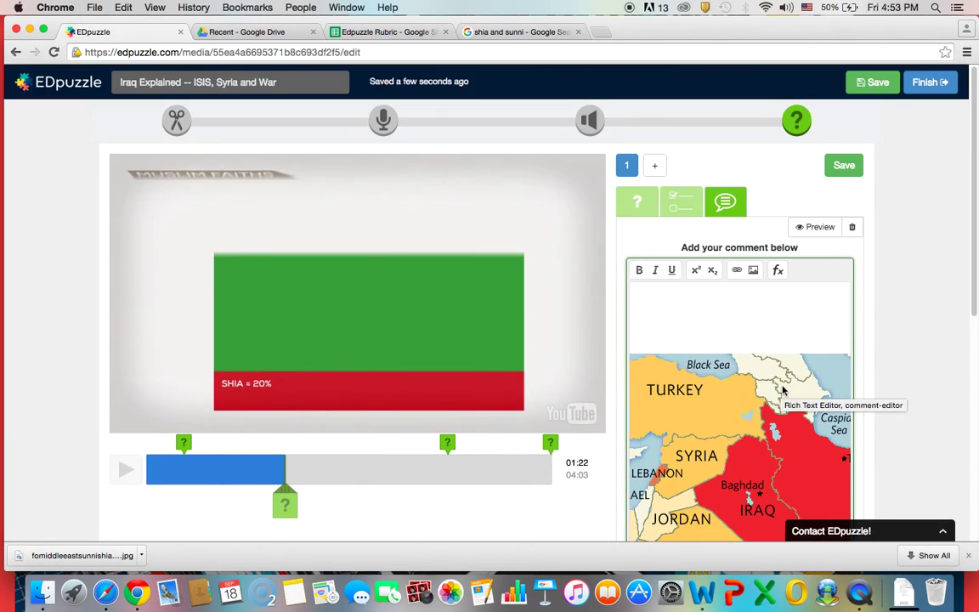
Delete the oversized Muslims in the Mideast image from the comment, keeping the text
{"action": "left_click", "coordinate": [755, 271]}
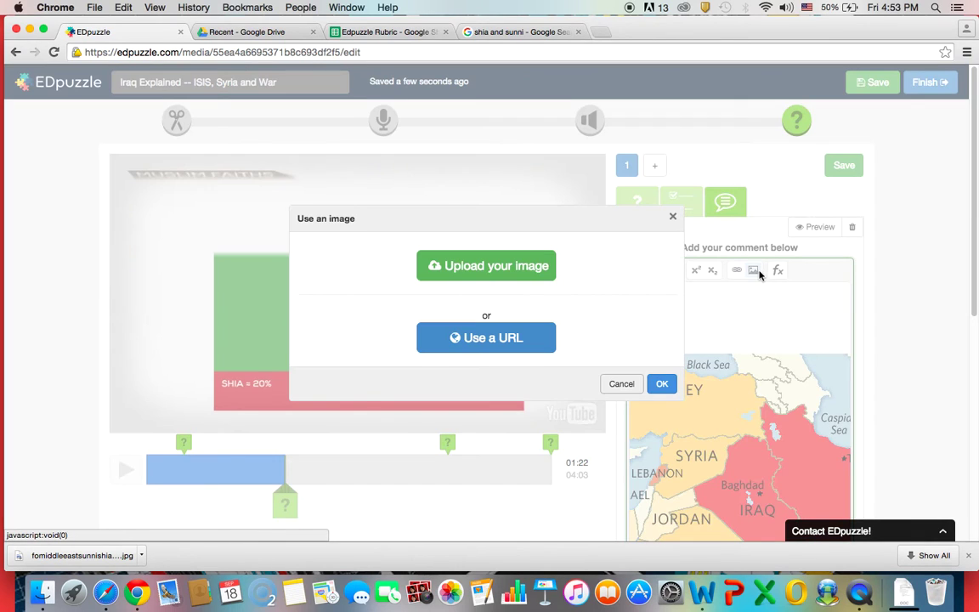
{"action": "left_click", "coordinate": [672, 216]}
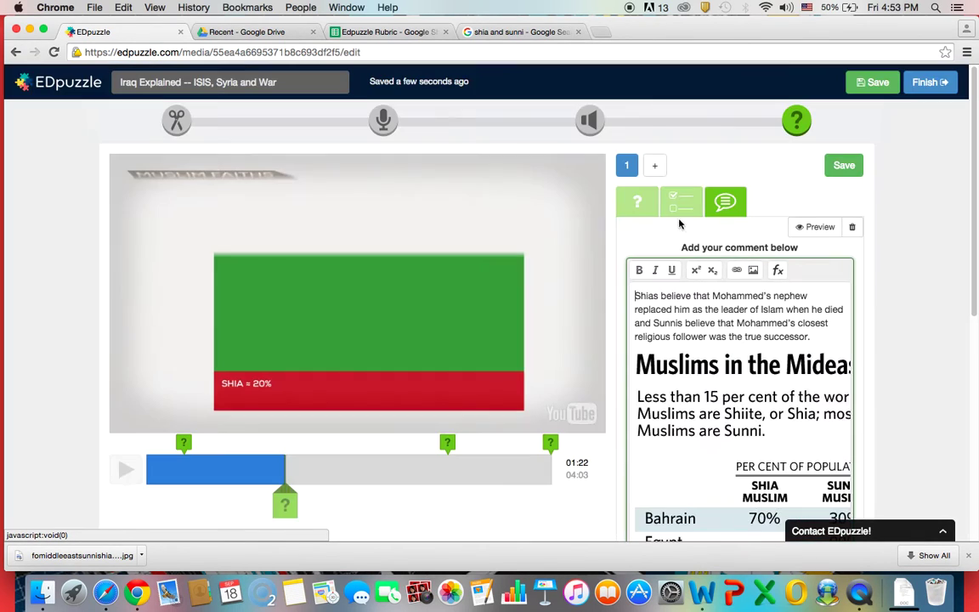
{"action": "scroll", "coordinate": [723, 366], "scroll_direction": "down", "scroll_amount": 4}
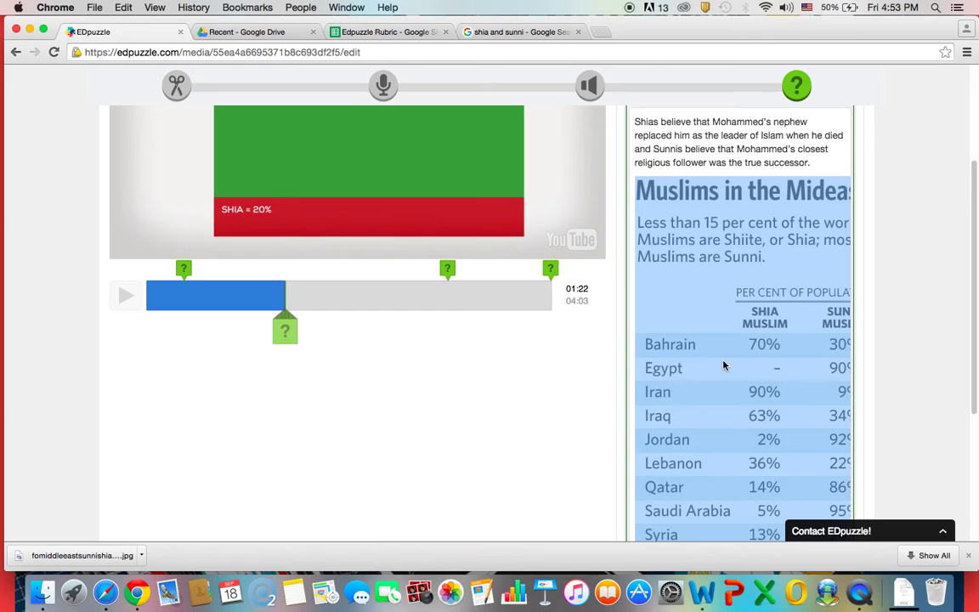
{"action": "key", "text": "BackSpace"}
Upload fomiddleeastsunnishia064c.jpg from the Desktop into the comment again, with its width set to 500
{"action": "left_click", "coordinate": [762, 196]}
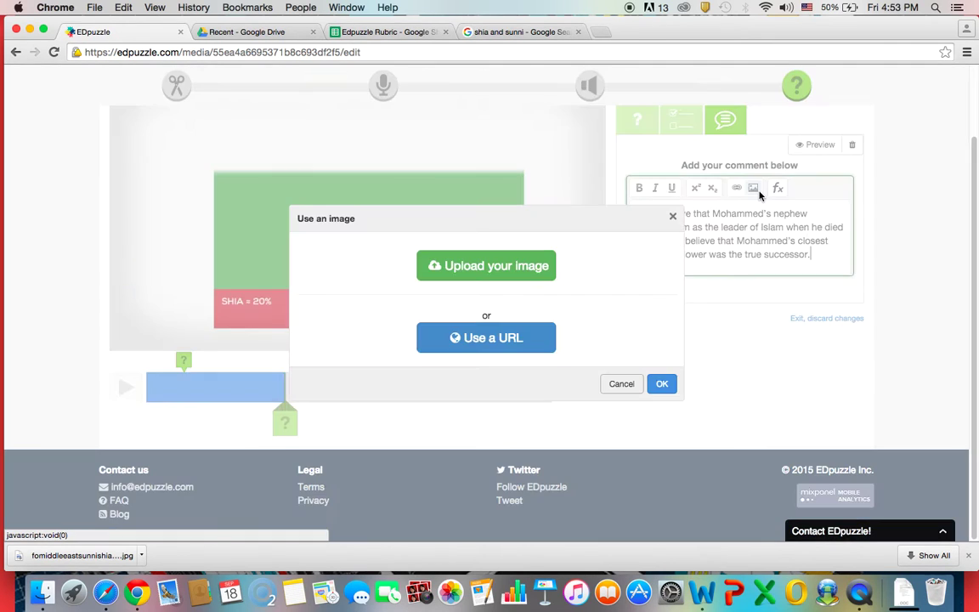
{"action": "left_click", "coordinate": [497, 266]}
{"action": "left_click", "coordinate": [295, 172]}
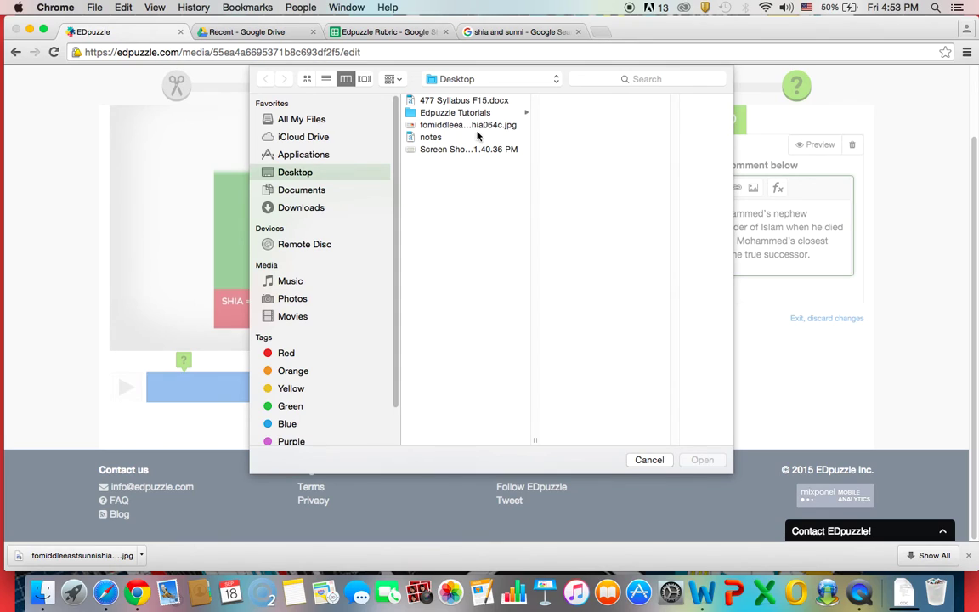
{"action": "double_click", "coordinate": [470, 129]}
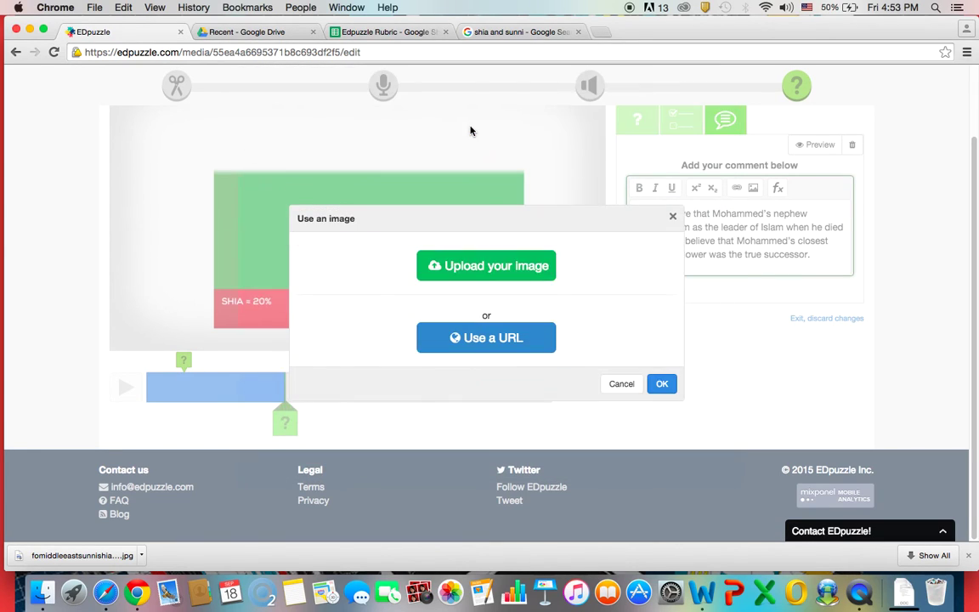
{"action": "left_click", "coordinate": [580, 329]}
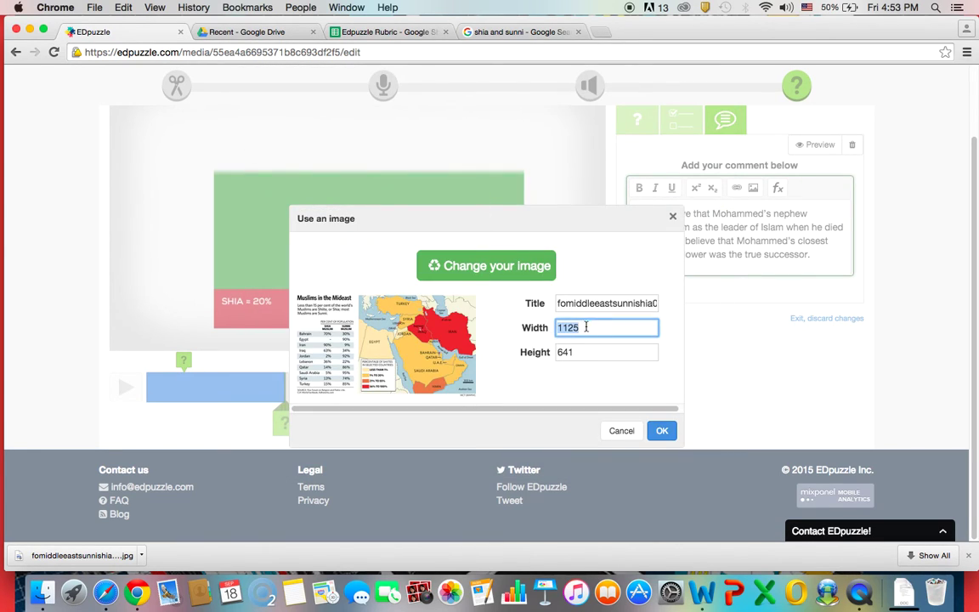
{"action": "left_click_drag", "start_coordinate": [649, 328], "coordinate": [523, 334]}
{"action": "type", "text": "500"}
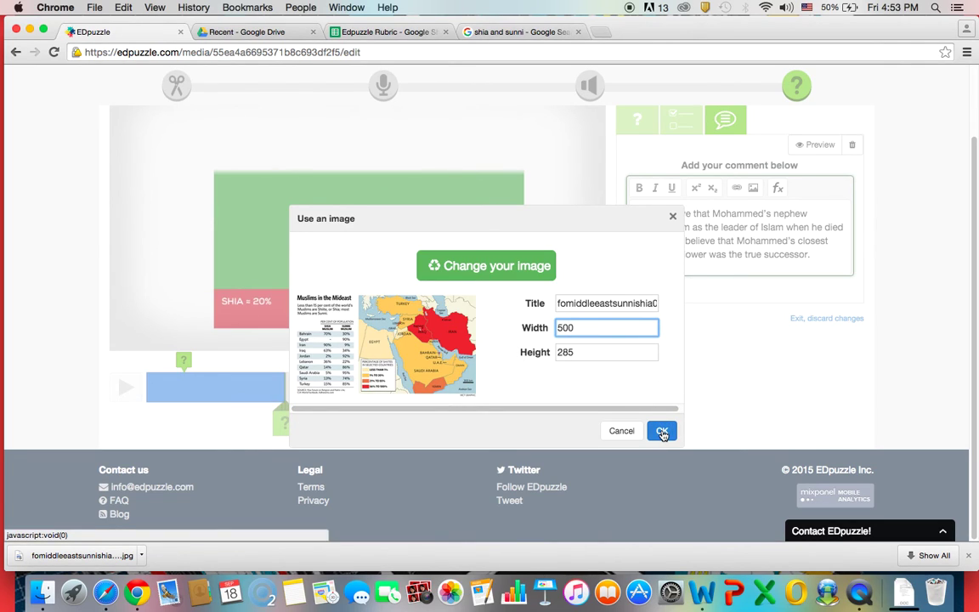
{"action": "left_click", "coordinate": [661, 431]}
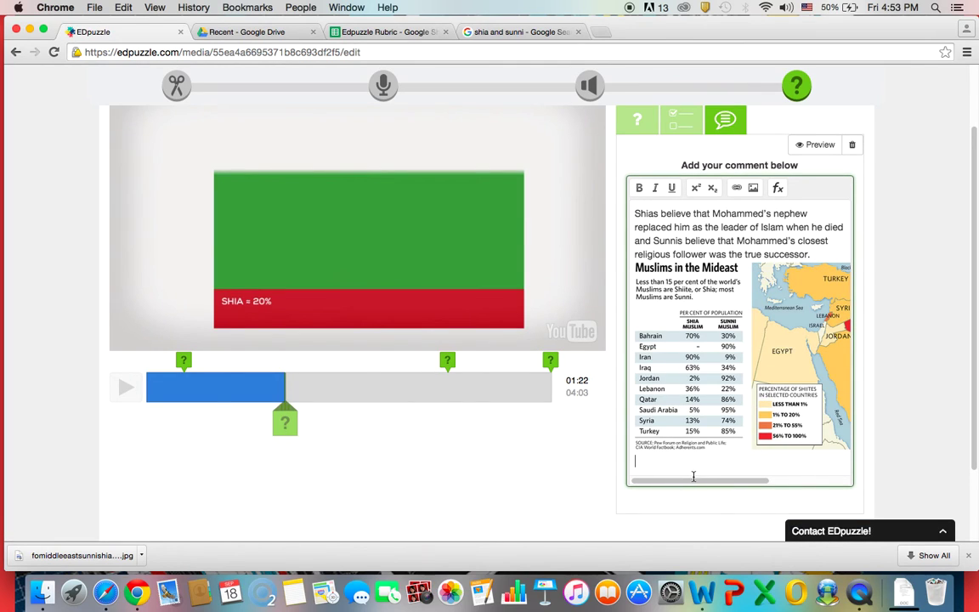
Preview the comment with its resized image and save it at 1:22
{"action": "mouse_move", "coordinate": [694, 480]}
{"action": "left_mouse_down"}
{"action": "mouse_move", "coordinate": [792, 482]}
{"action": "mouse_move", "coordinate": [677, 483]}
{"action": "left_mouse_up"}
{"action": "scroll", "coordinate": [760, 281], "scroll_direction": "up", "scroll_amount": 2}
{"action": "left_click", "coordinate": [815, 226]}
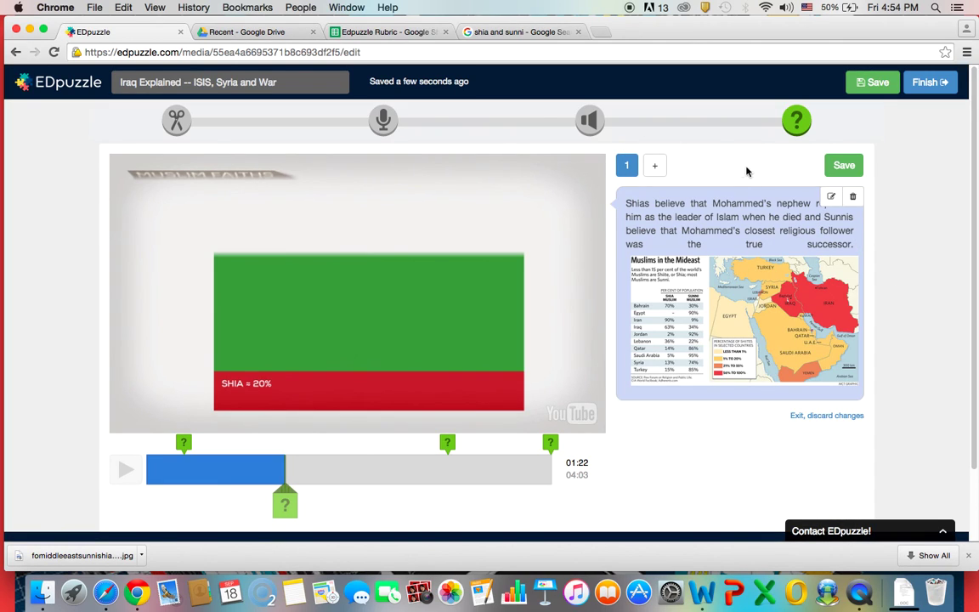
{"action": "left_click", "coordinate": [843, 166]}
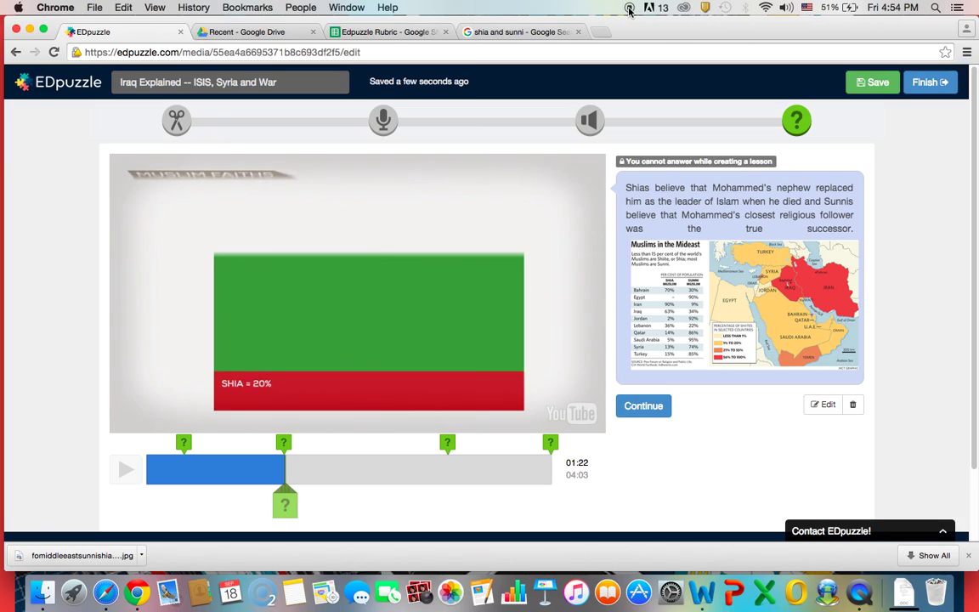
{"action": "left_click", "coordinate": [629, 8]}
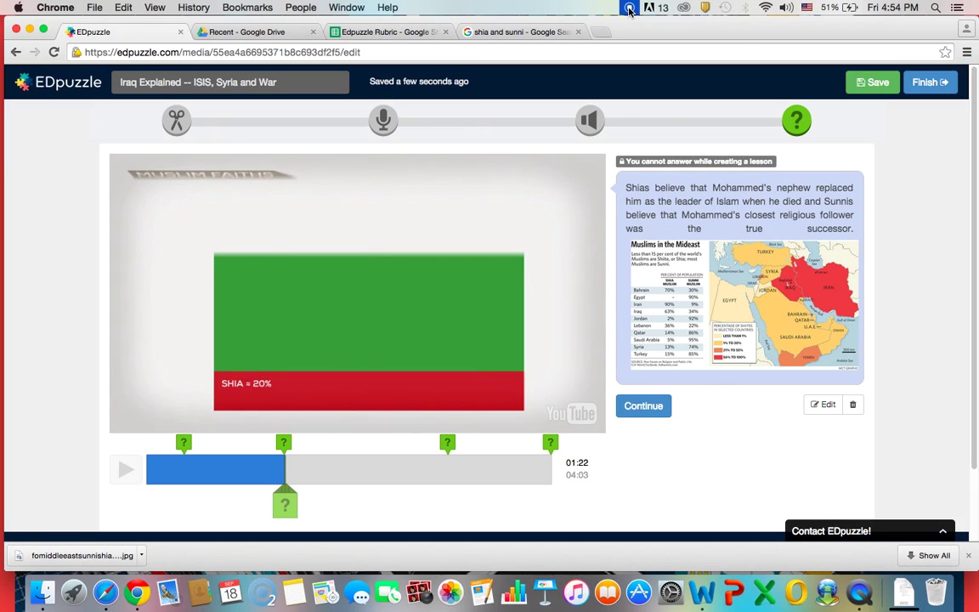